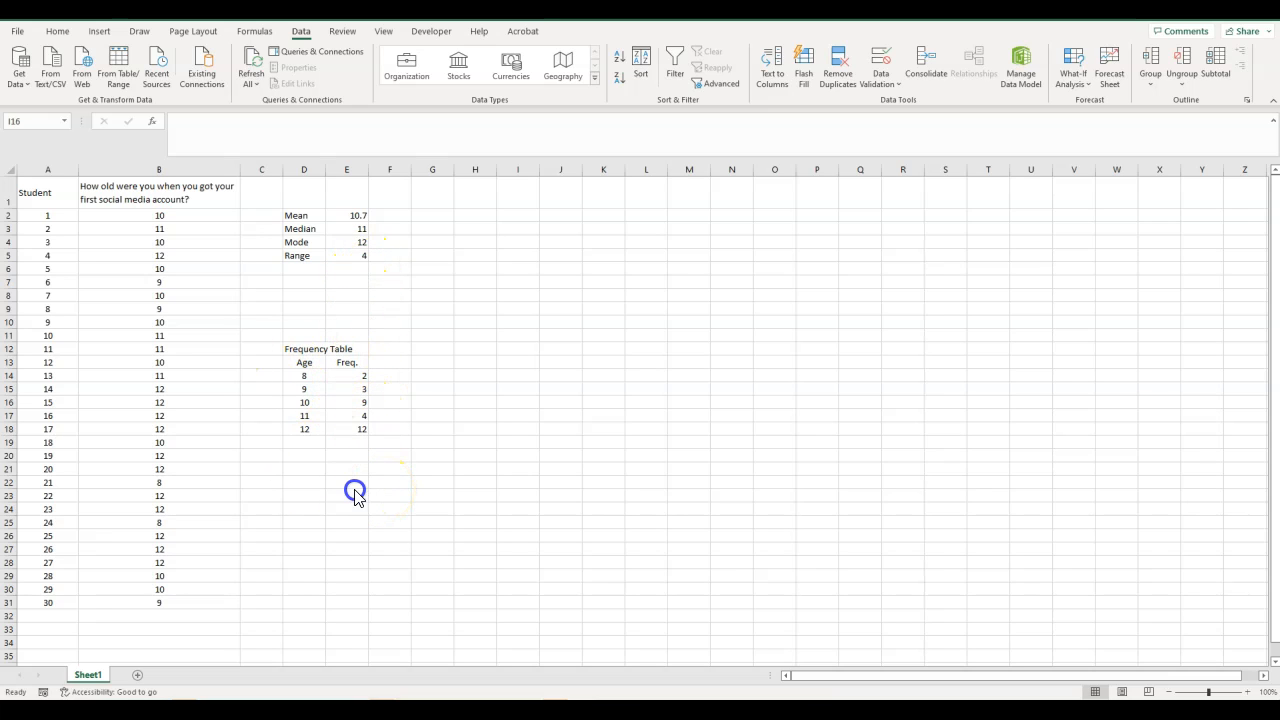
Insert a clustered column chart from the frequency table's Age and Freq. columns in D13:E18.
drag(300, 363, 349, 432)
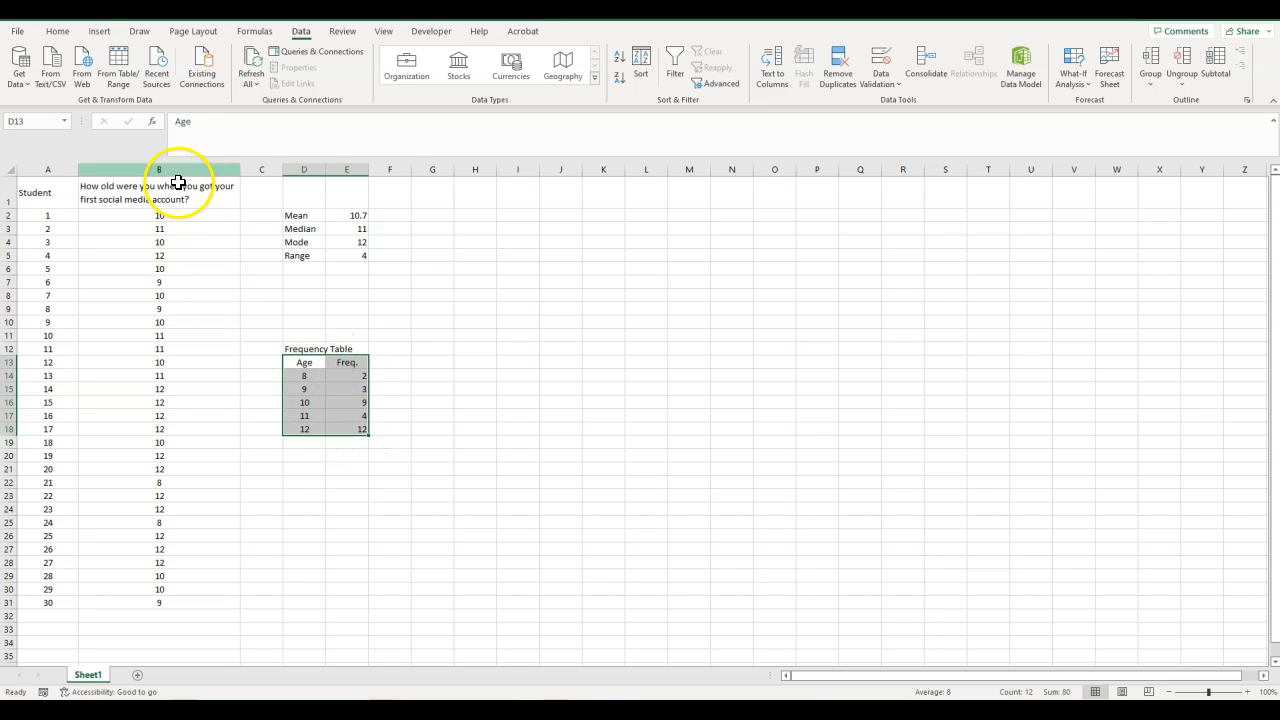
click(101, 33)
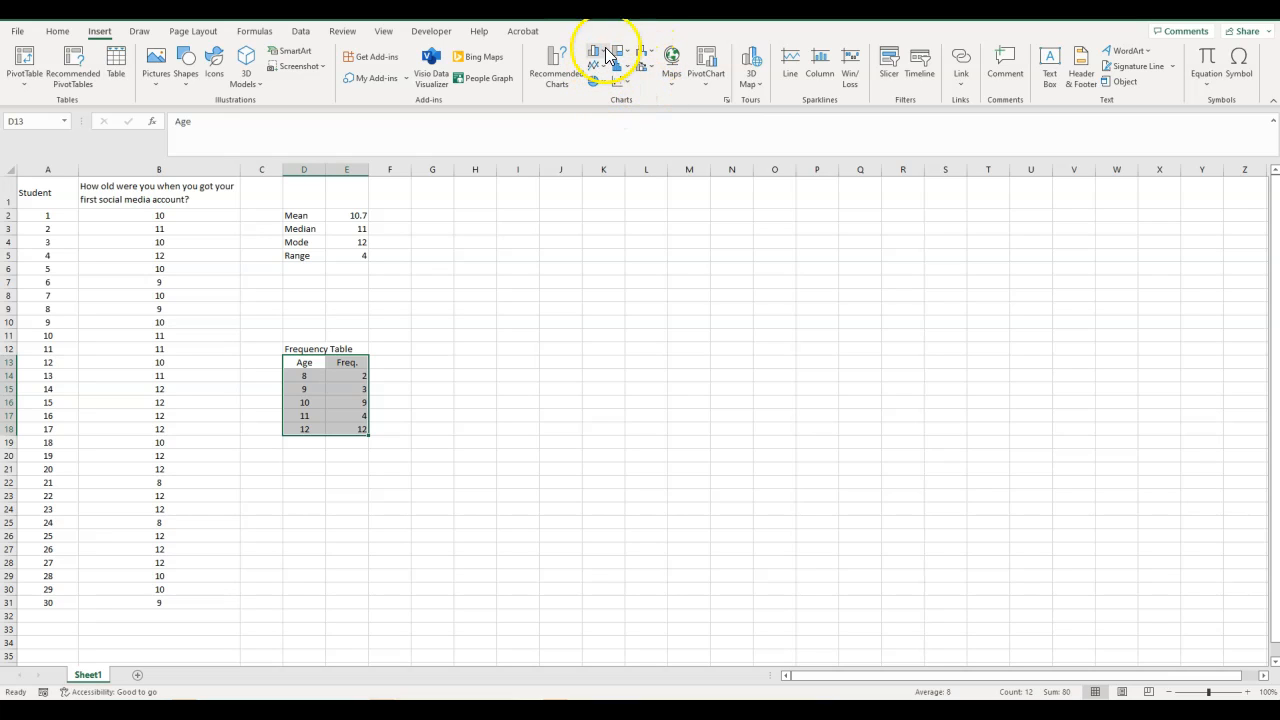
click(556, 85)
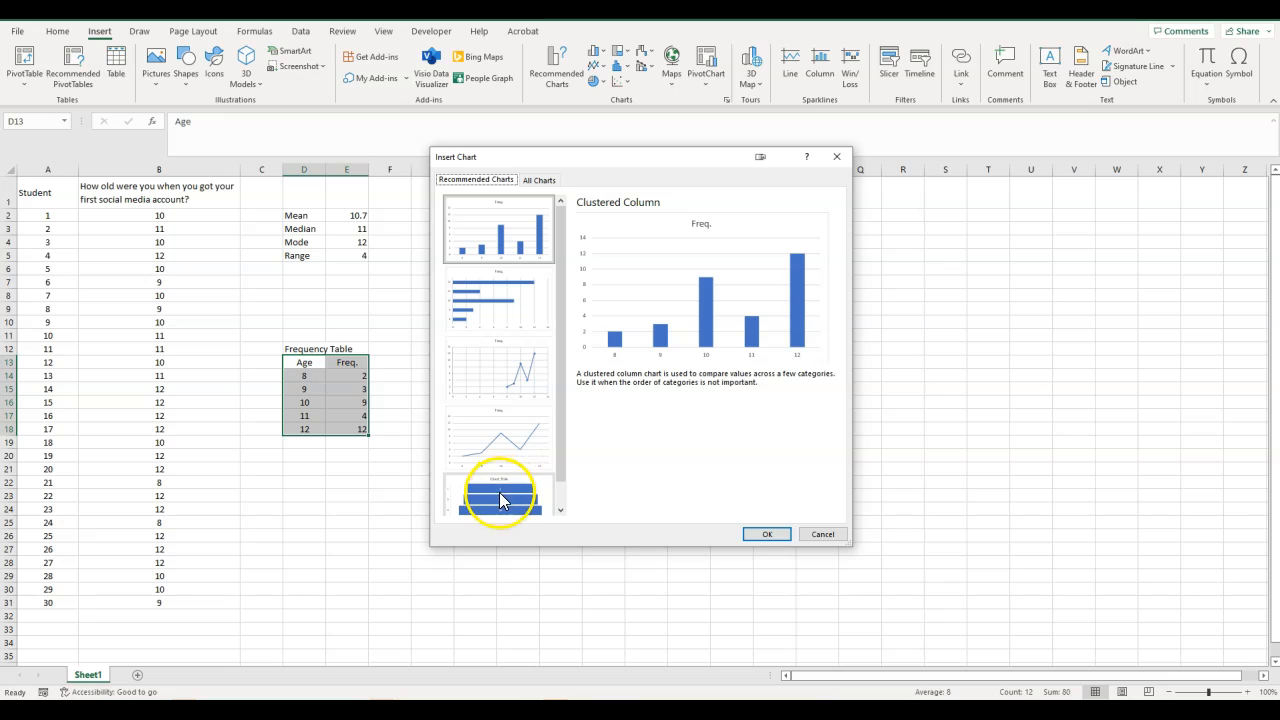
drag(564, 400, 562, 443)
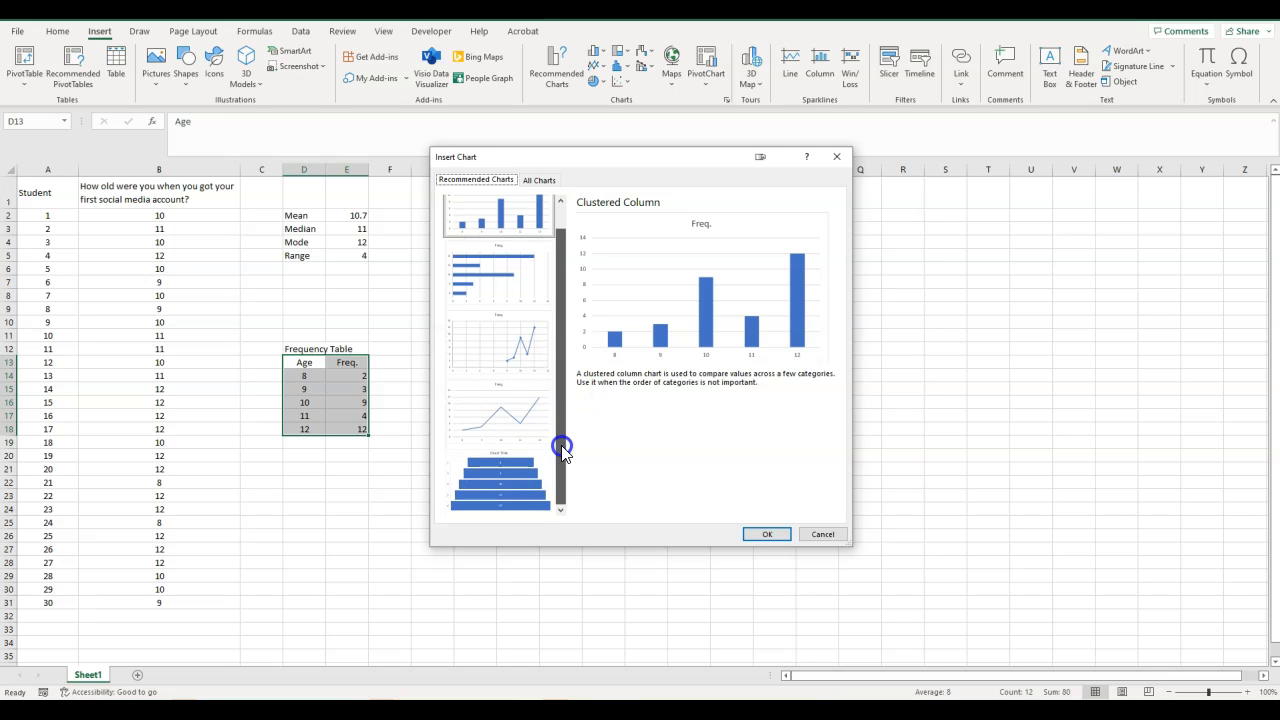
click(510, 480)
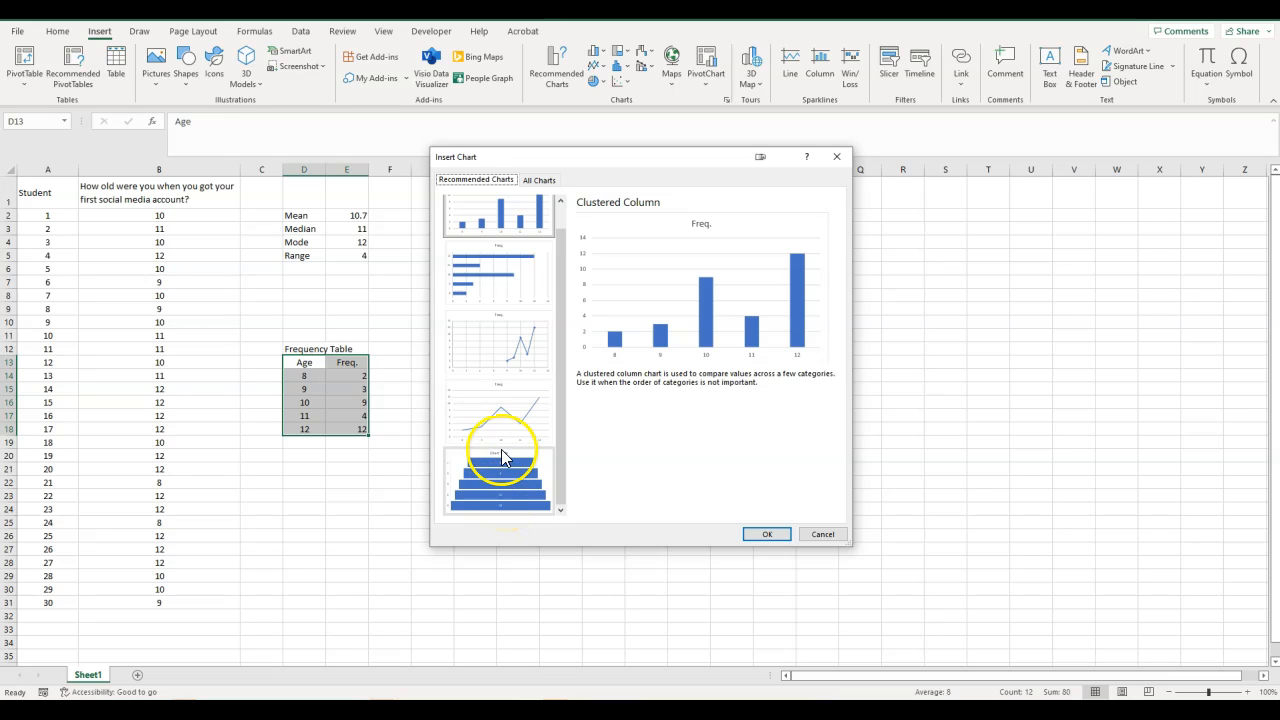
scroll(504, 470, up, 2)
click(525, 243)
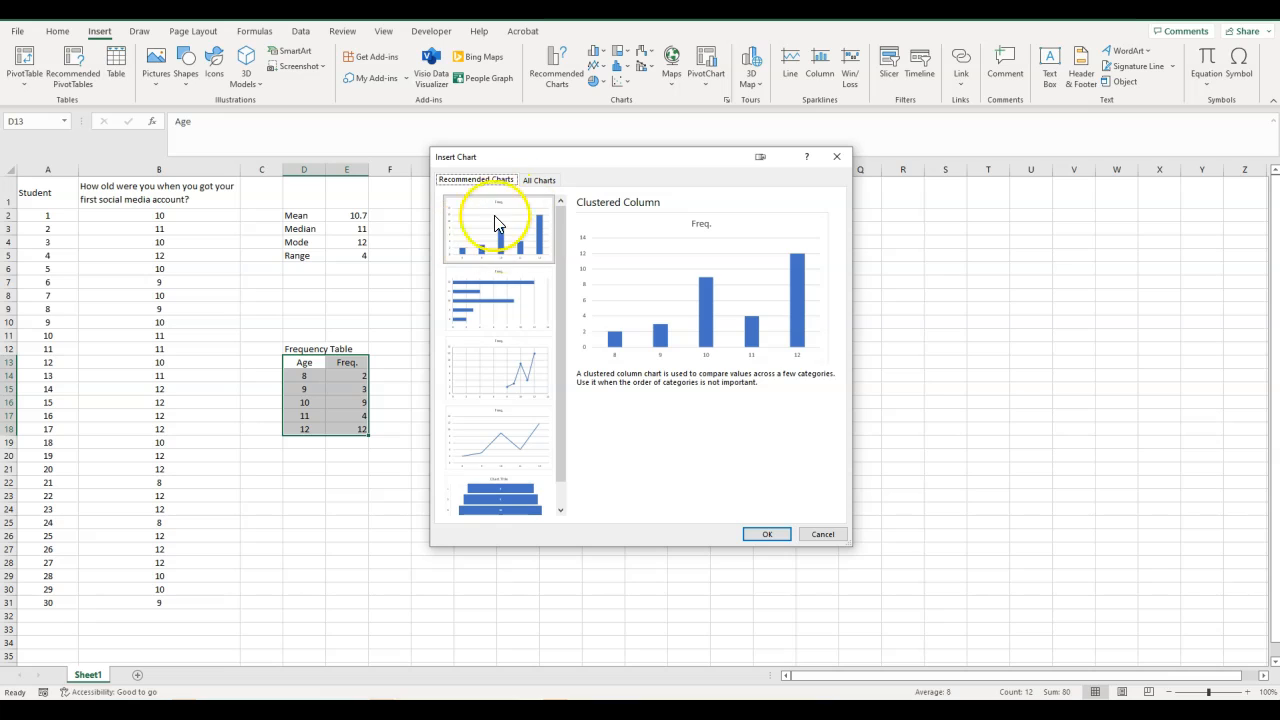
click(505, 239)
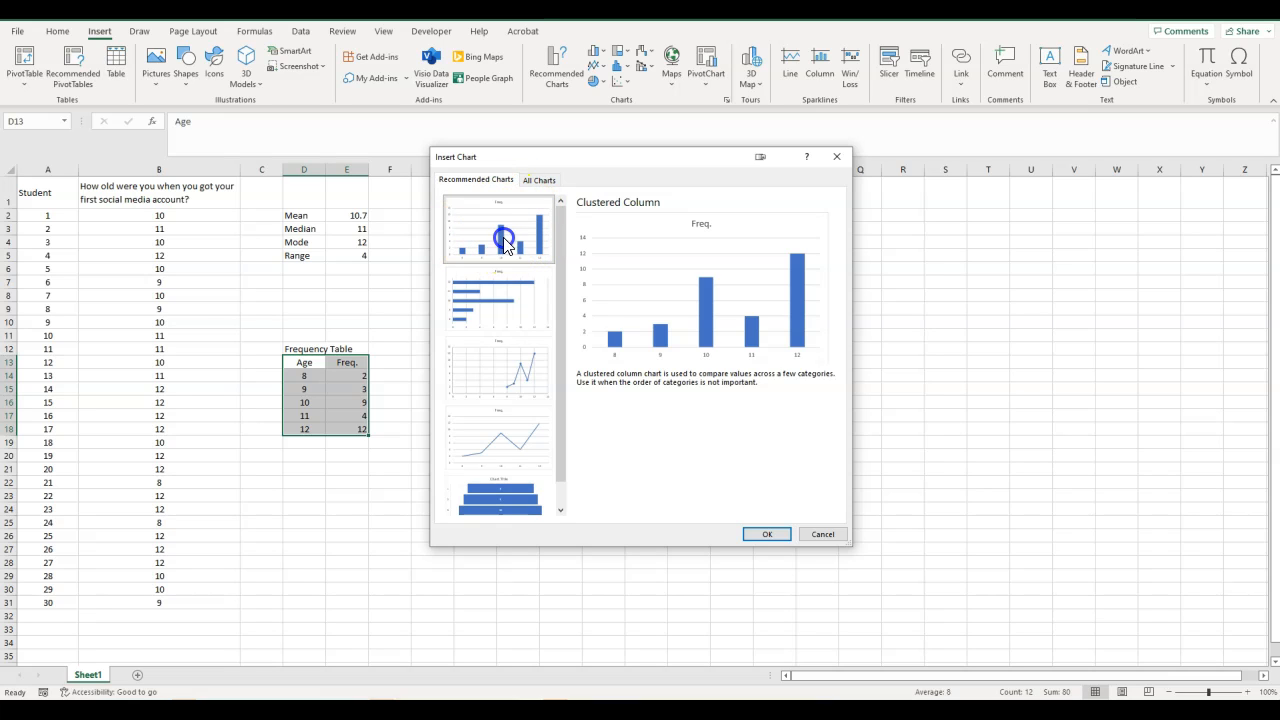
click(767, 534)
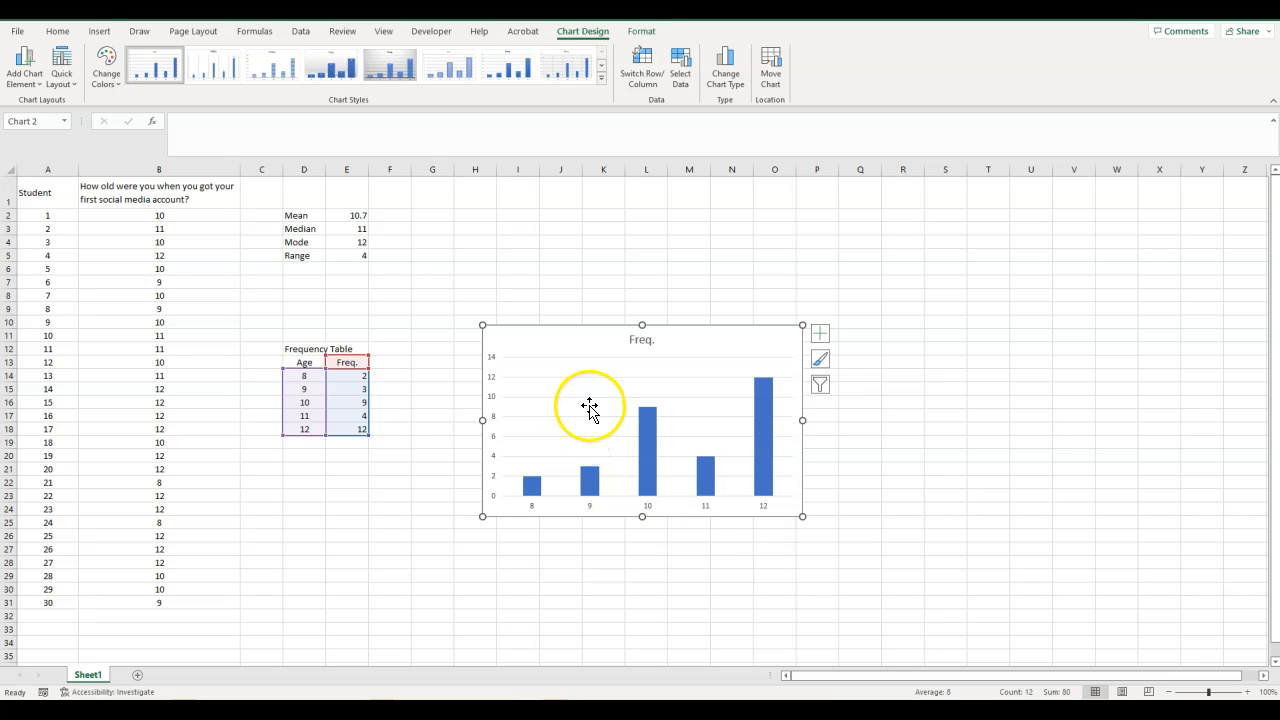
click(812, 269)
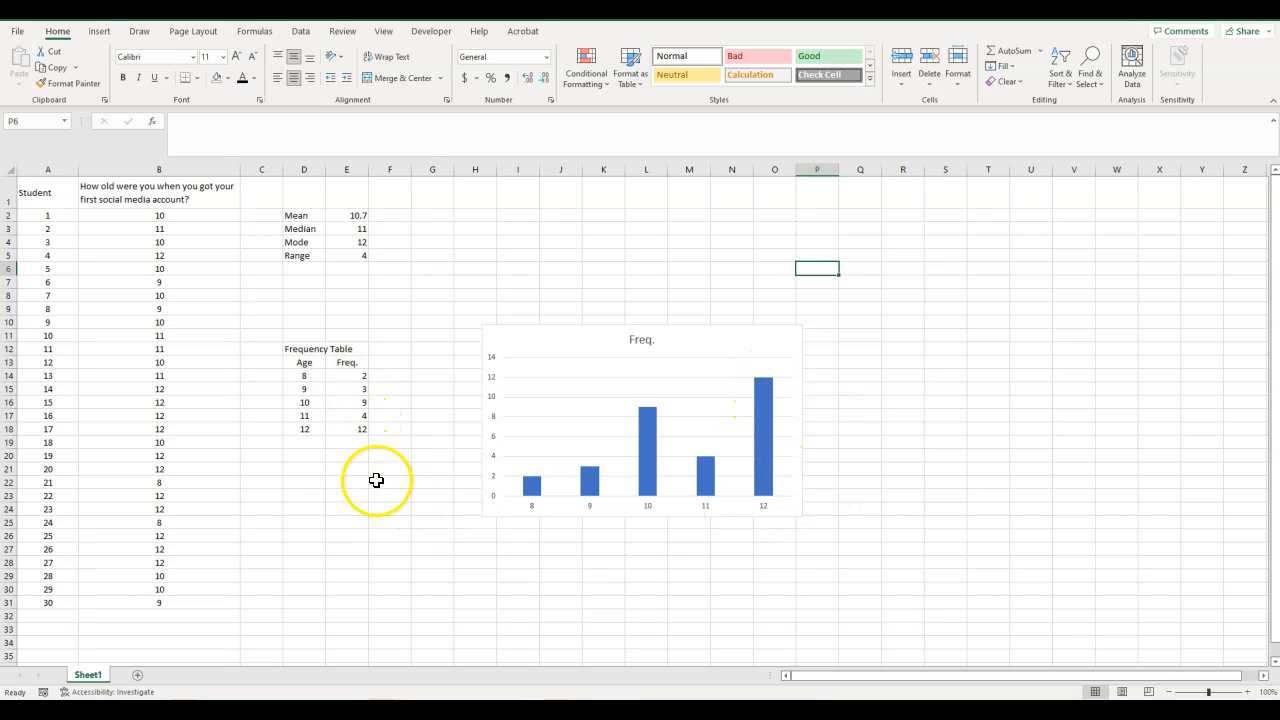
Move the column chart so it sits directly beside the frequency table.
click(583, 343)
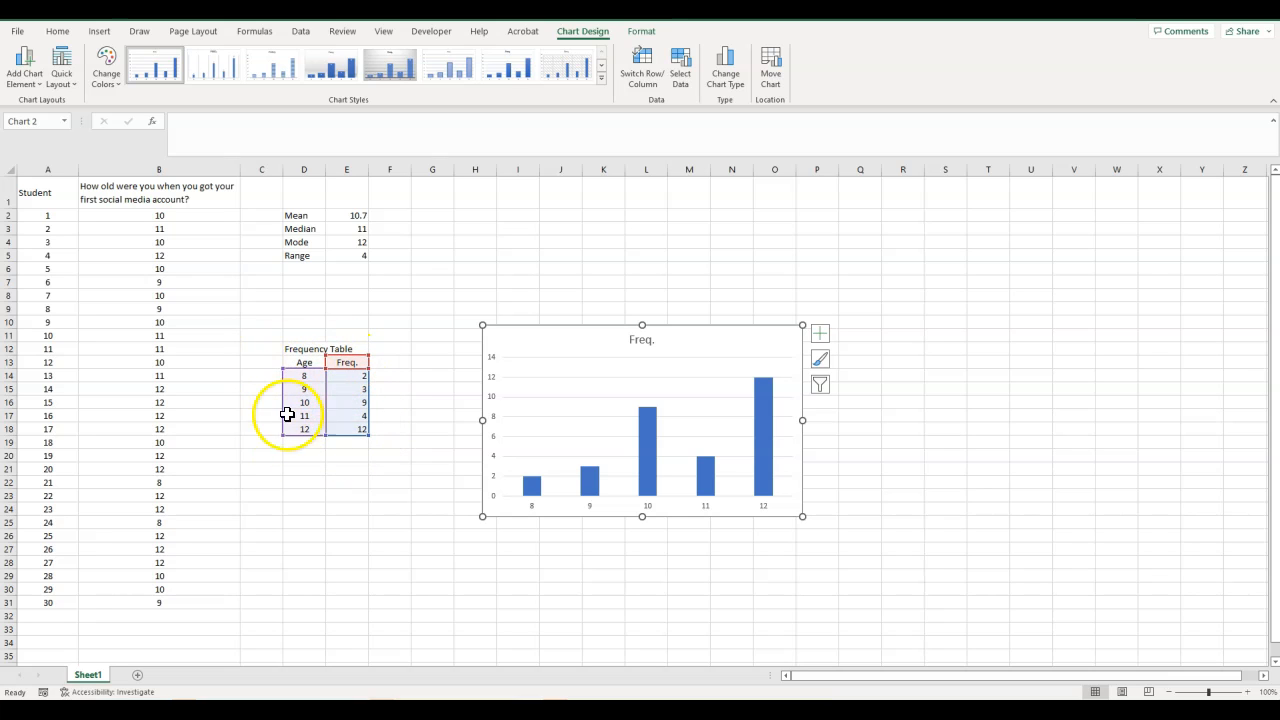
drag(583, 347, 491, 322)
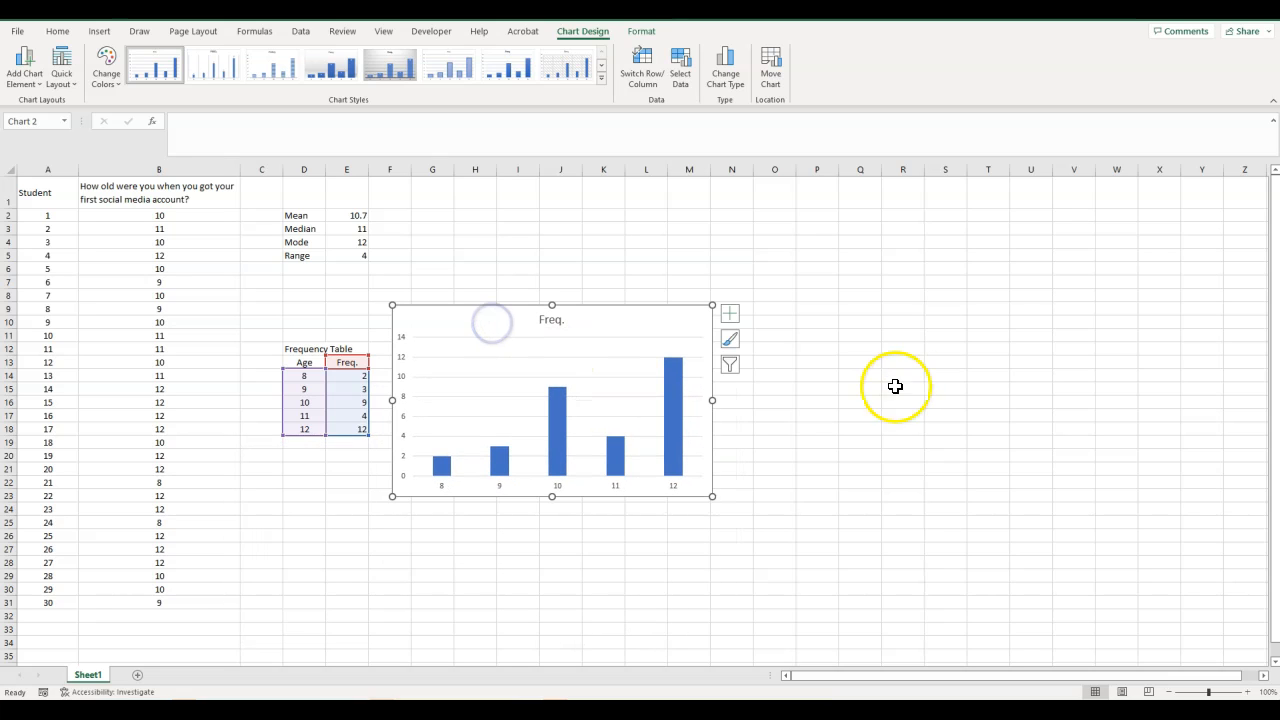
click(860, 414)
Change the chart title to "Frequency of Yr 7 Ages on Social Media".
click(551, 319)
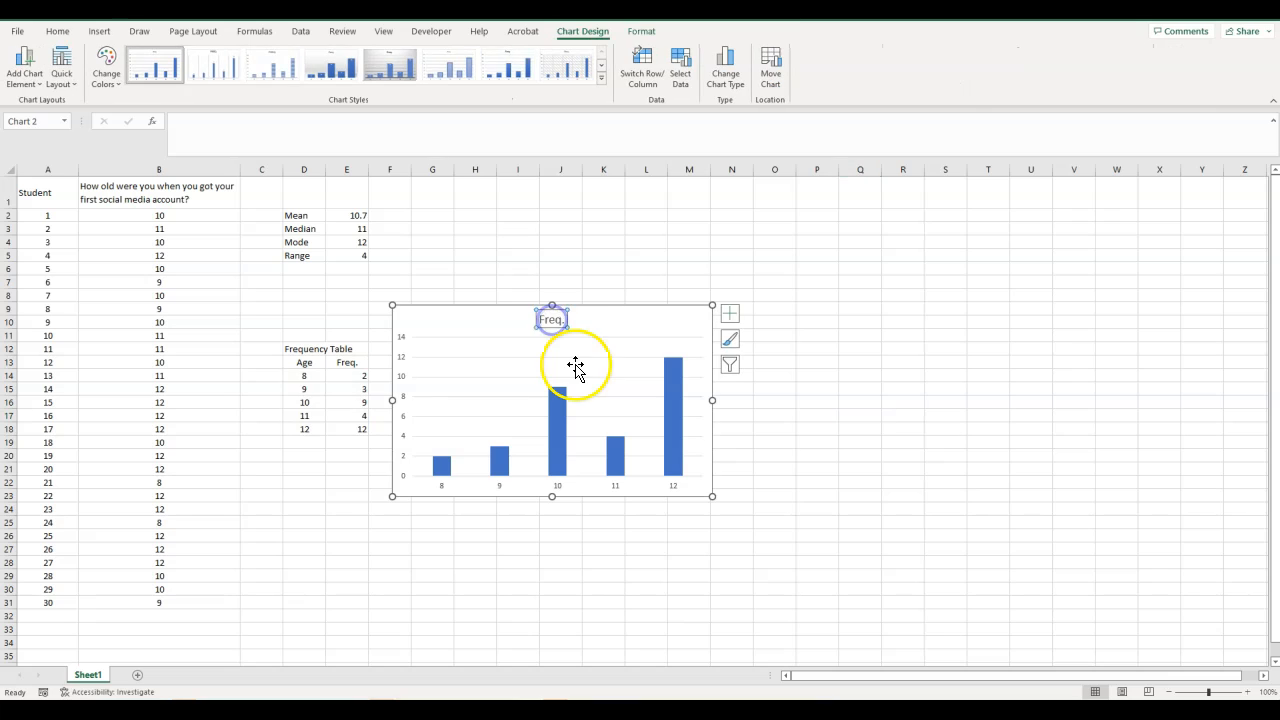
click(549, 318)
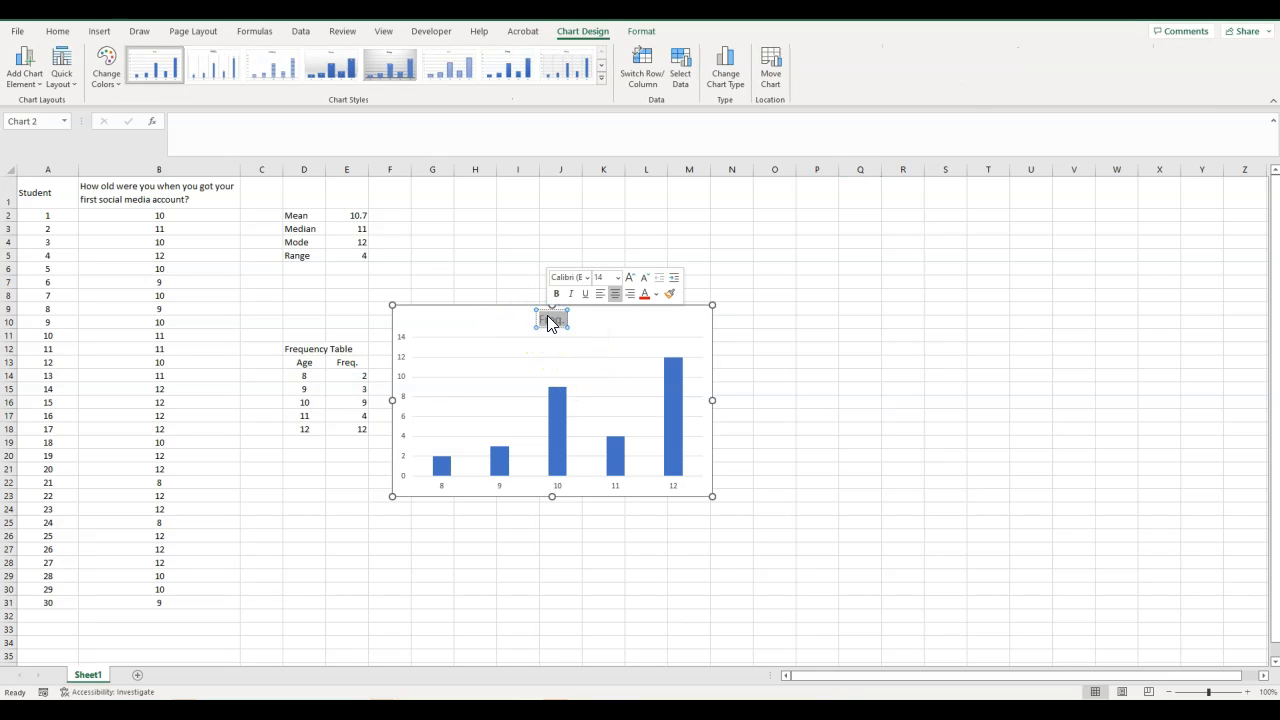
text(Frequency of Yr 7 Ages o)
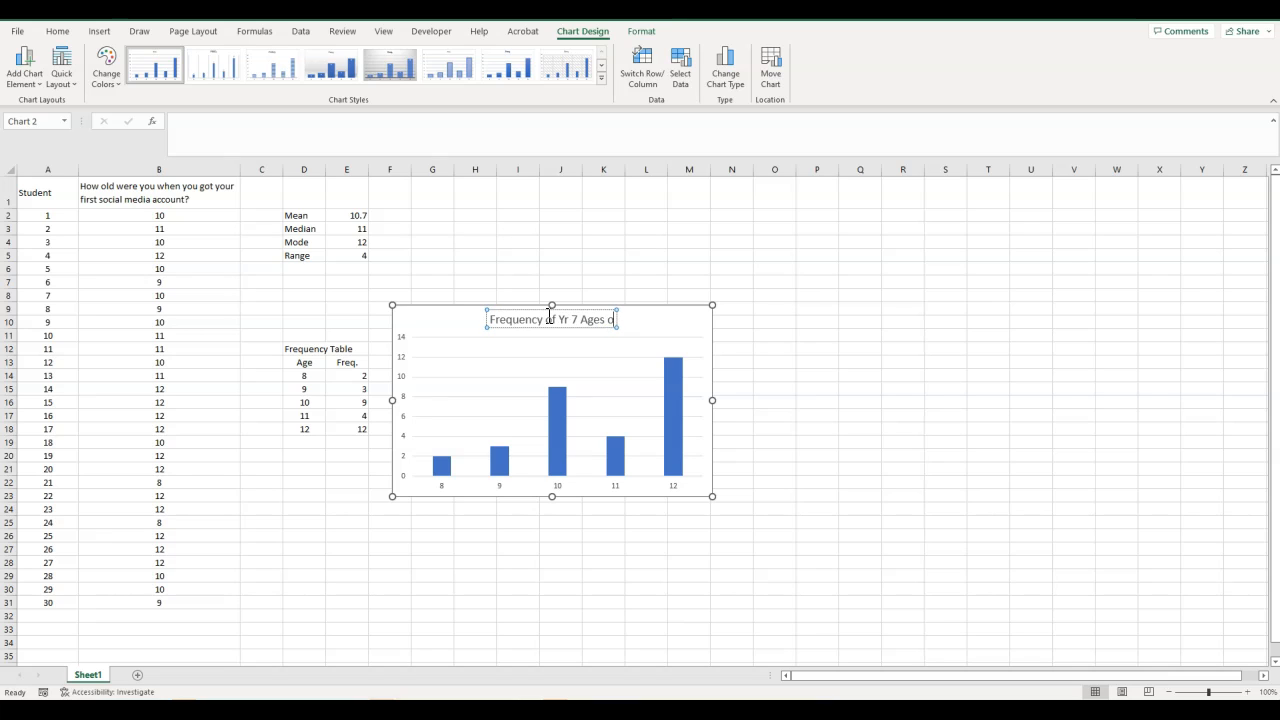
text(Meda)
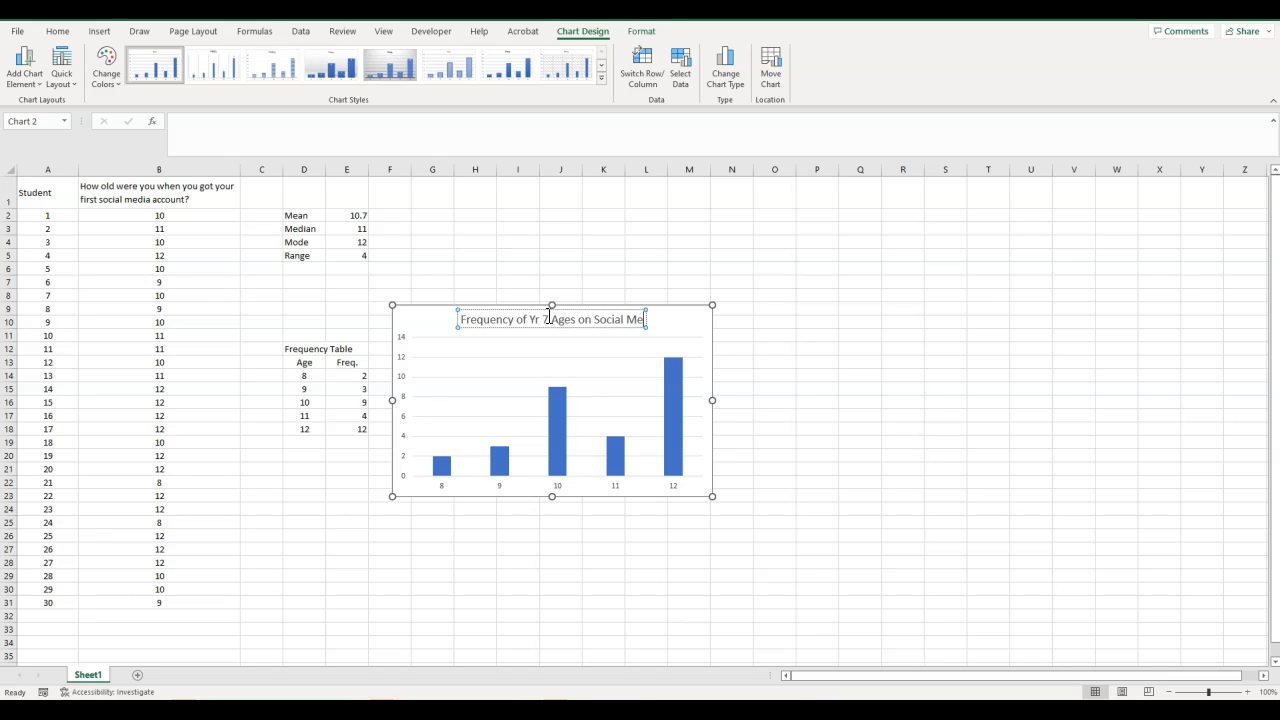
key(BackSpace)
text(ia)
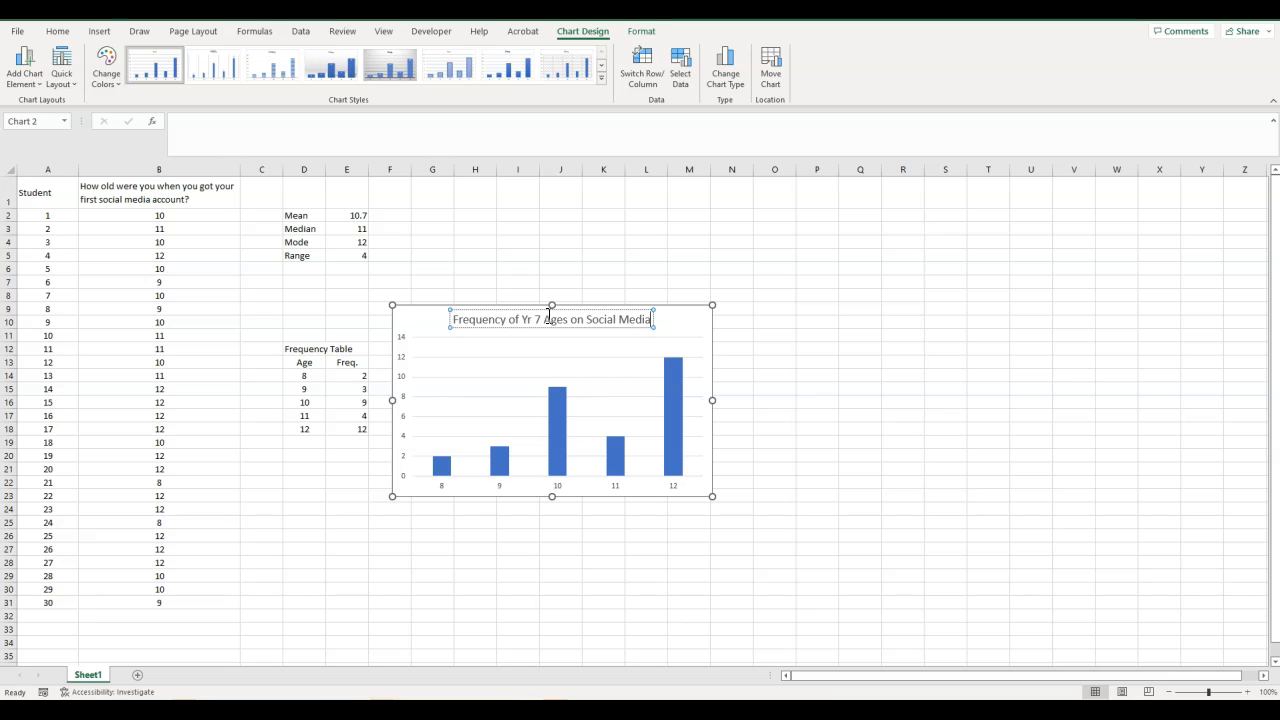
click(549, 257)
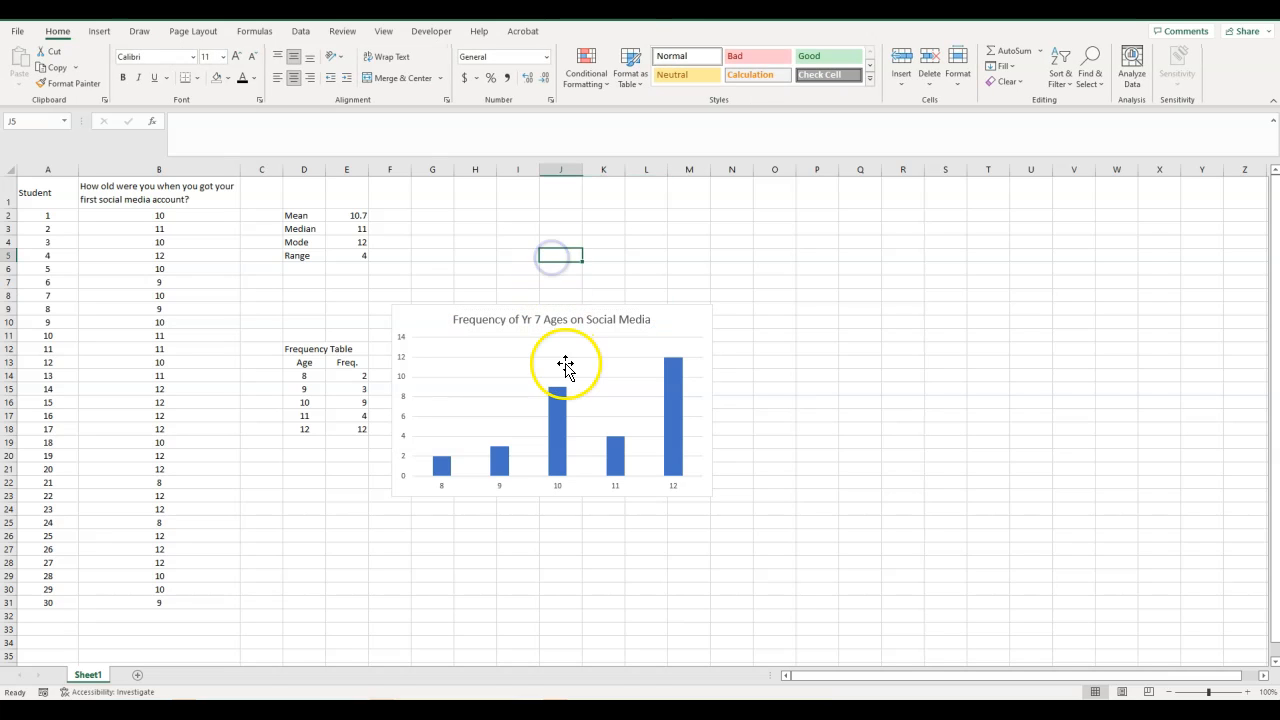
Give only the age 8 column in the chart a light orange solid fill.
click(444, 466)
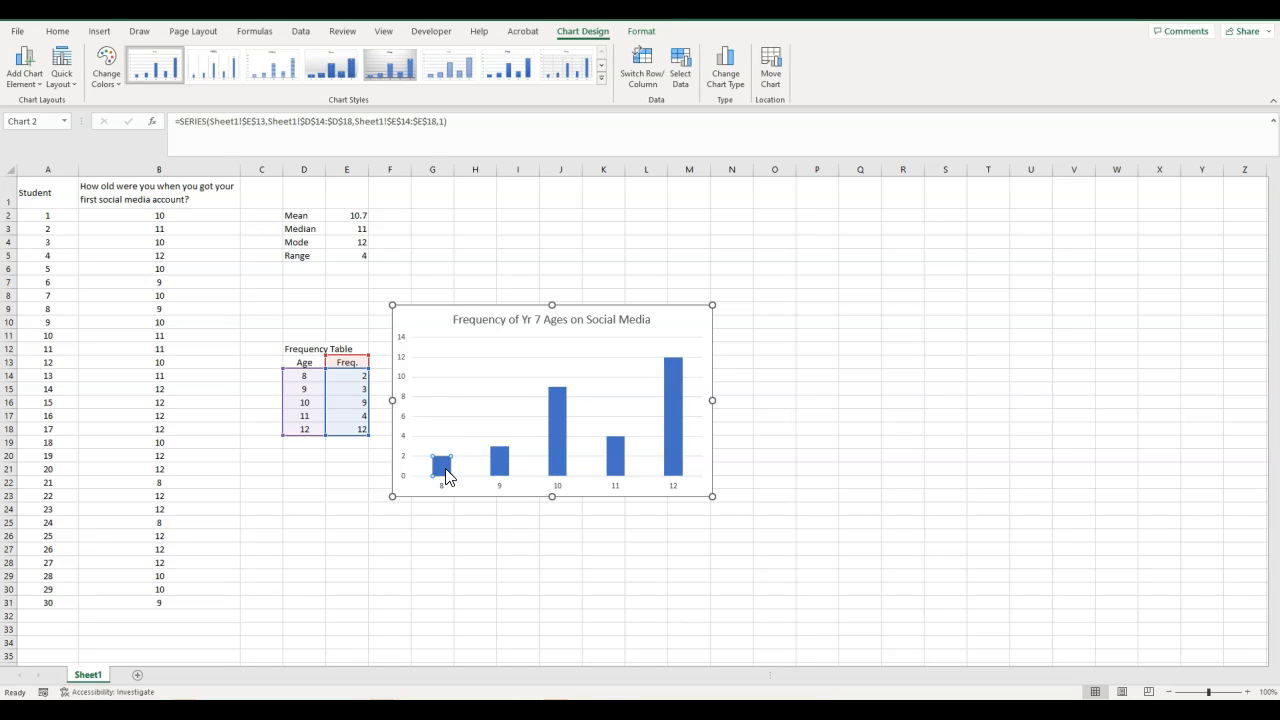
double_click(443, 470)
click(1137, 258)
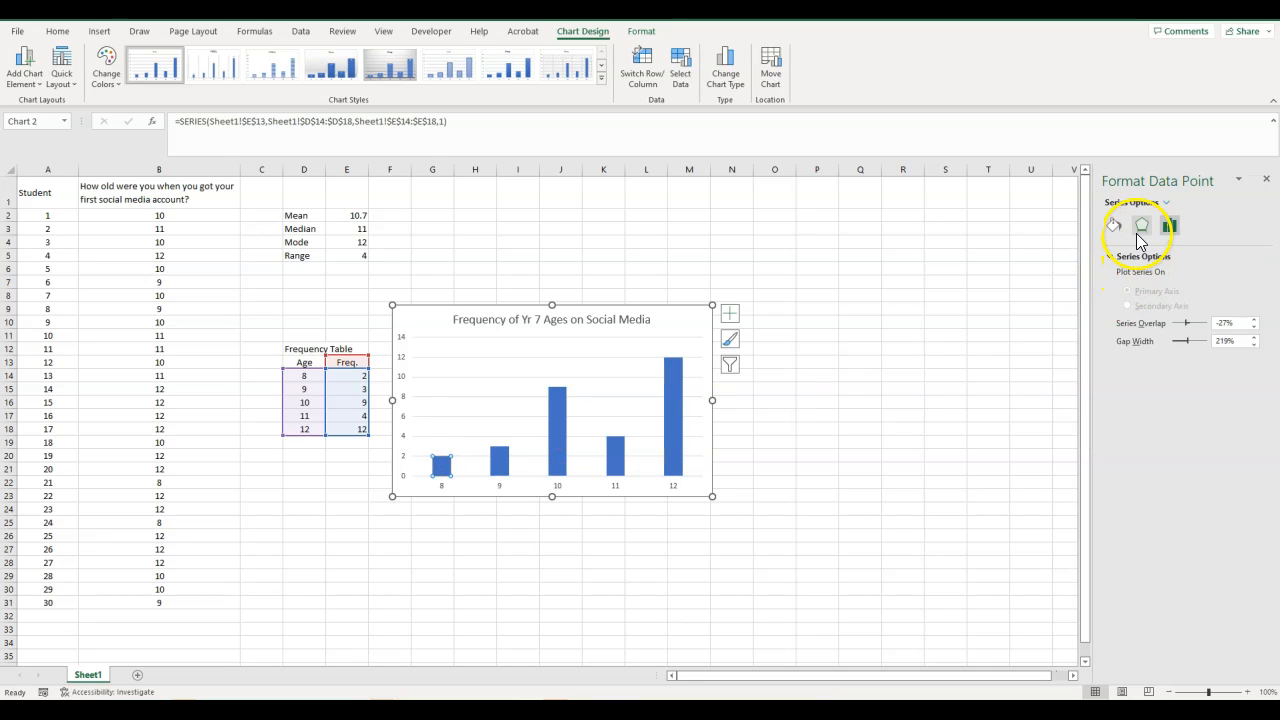
click(1113, 227)
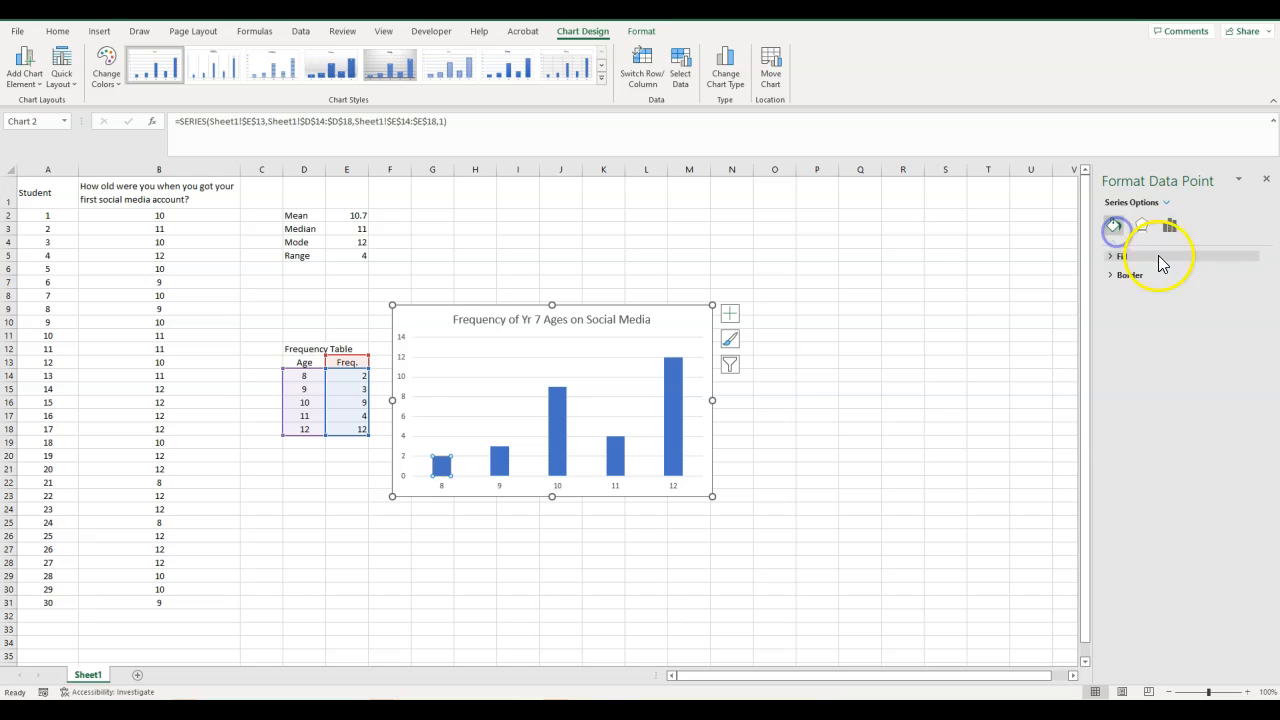
click(1113, 257)
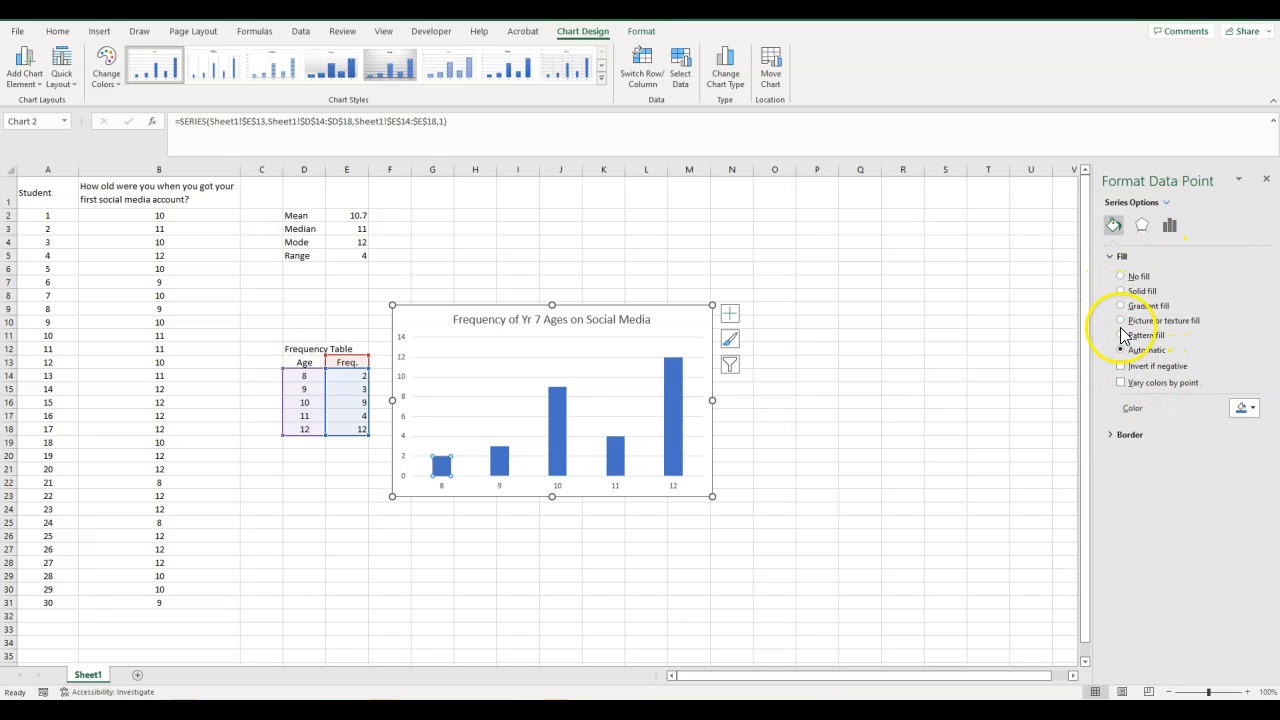
click(1253, 410)
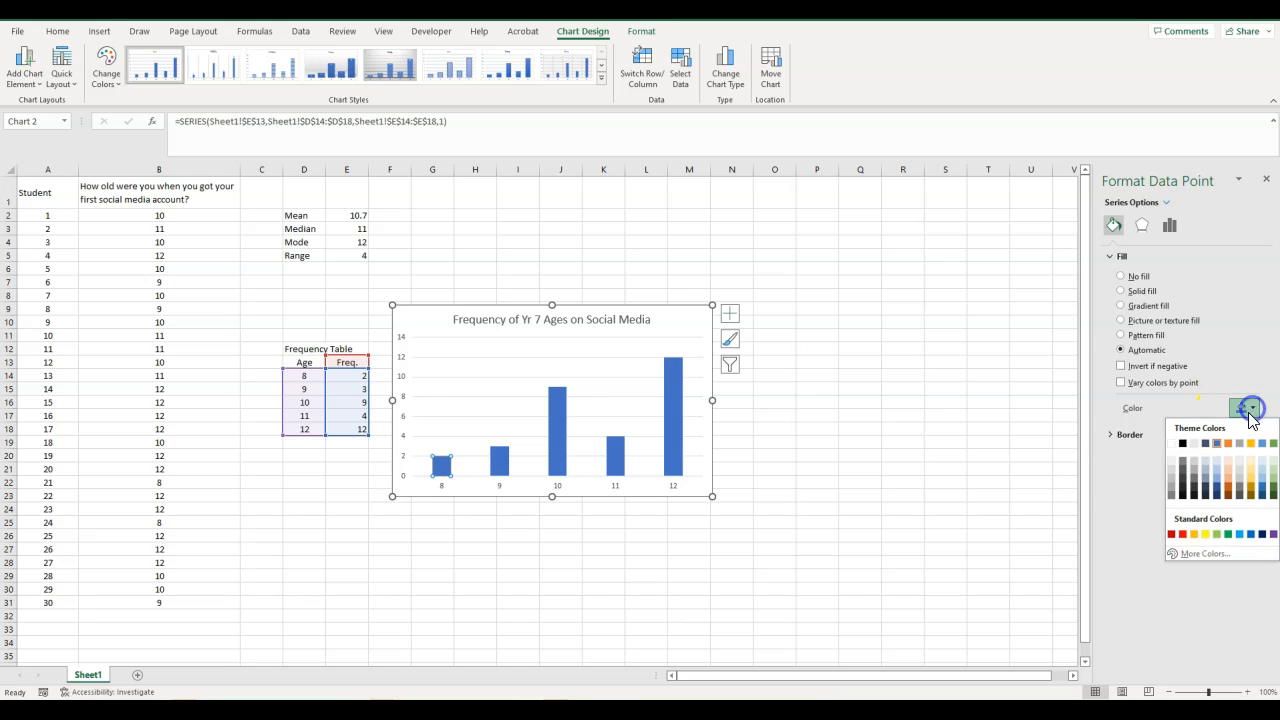
click(1229, 486)
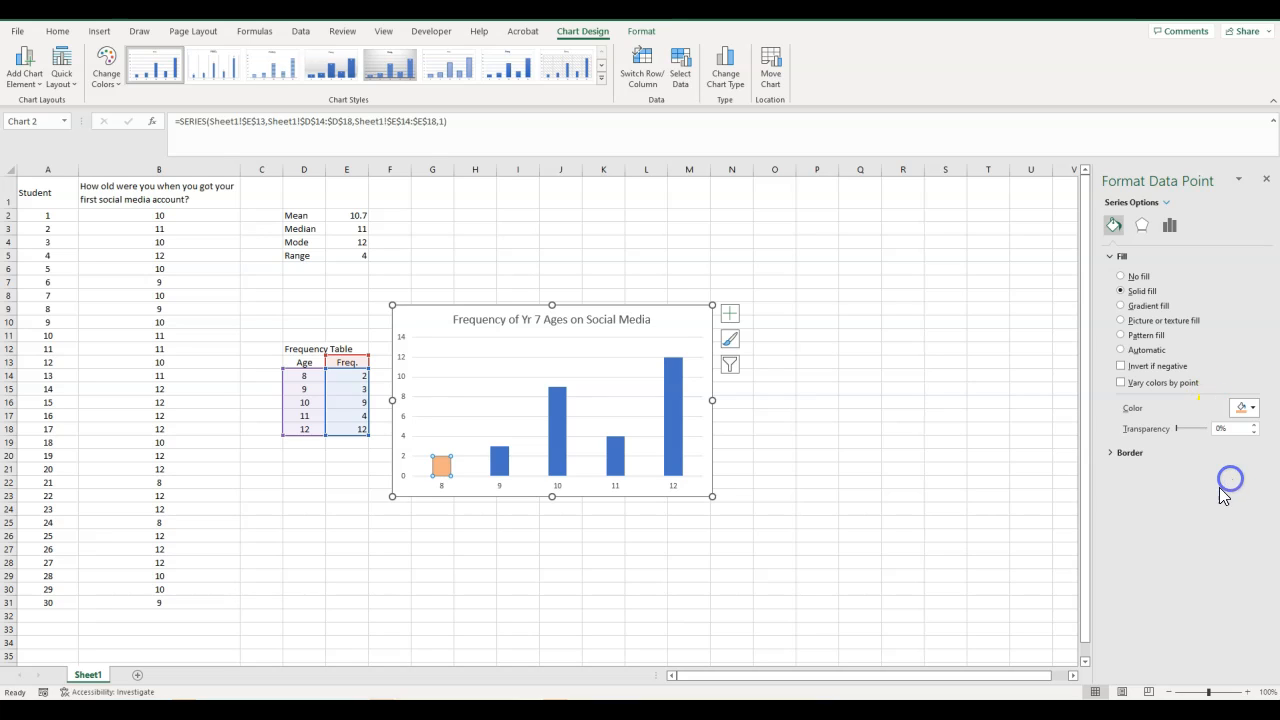
click(630, 534)
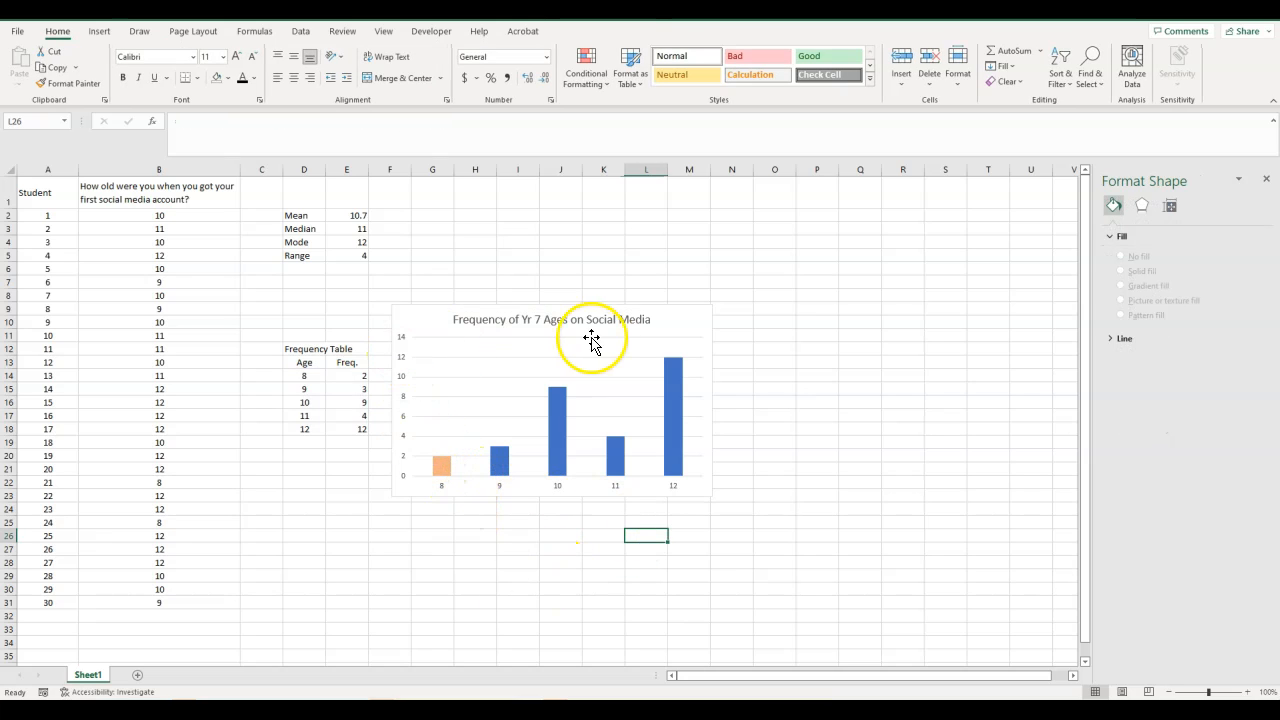
Resize the chart from its corner to make it narrower and slightly taller, spanning about columns F to L.
click(680, 320)
drag(712, 303, 651, 297)
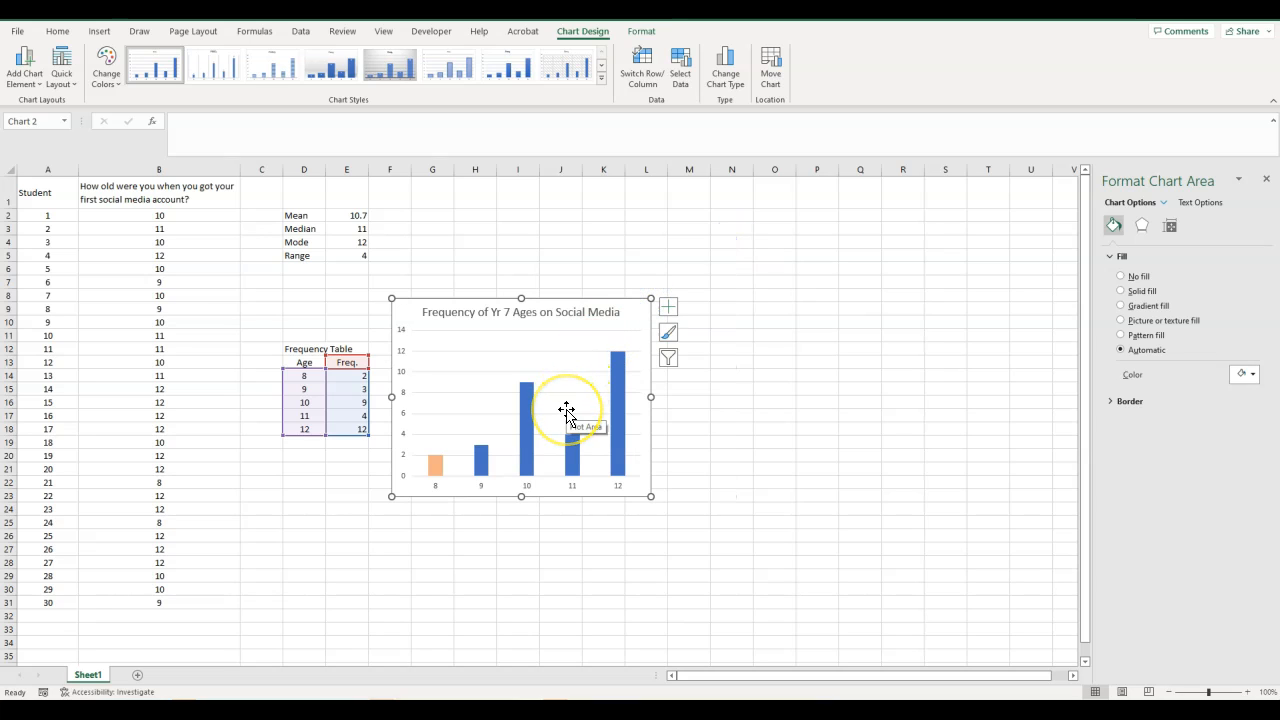
click(517, 549)
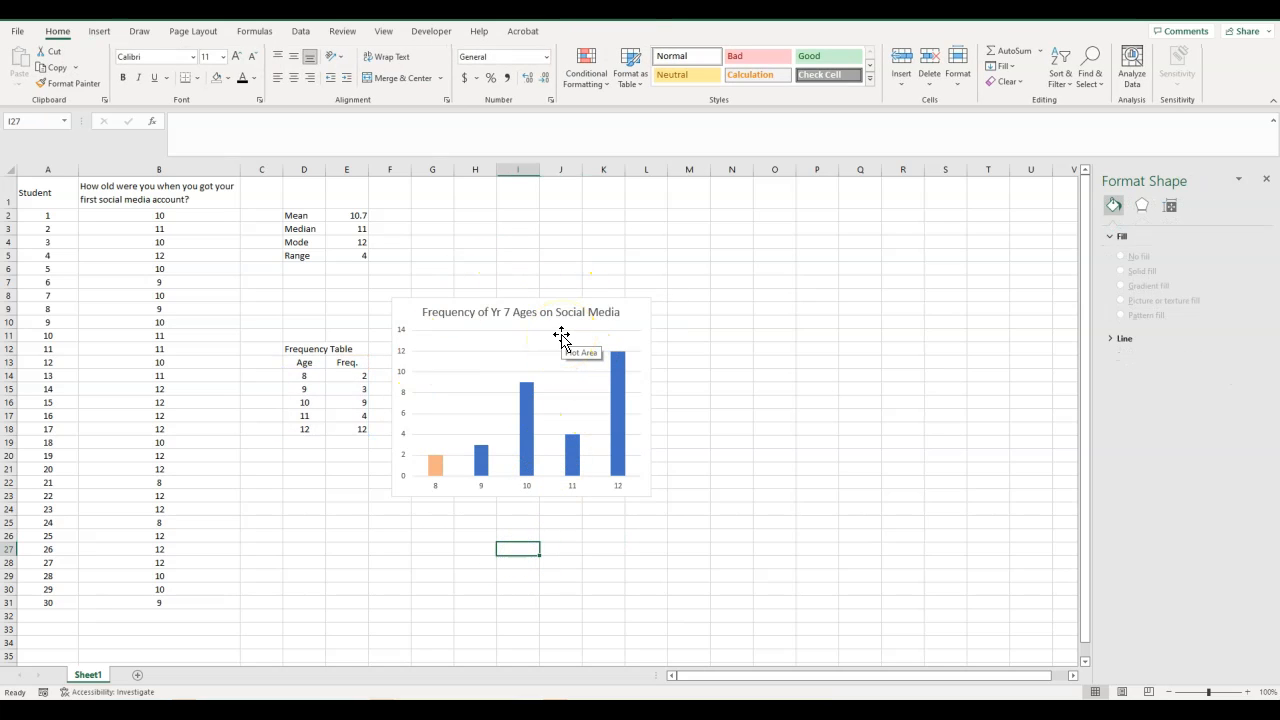
click(542, 362)
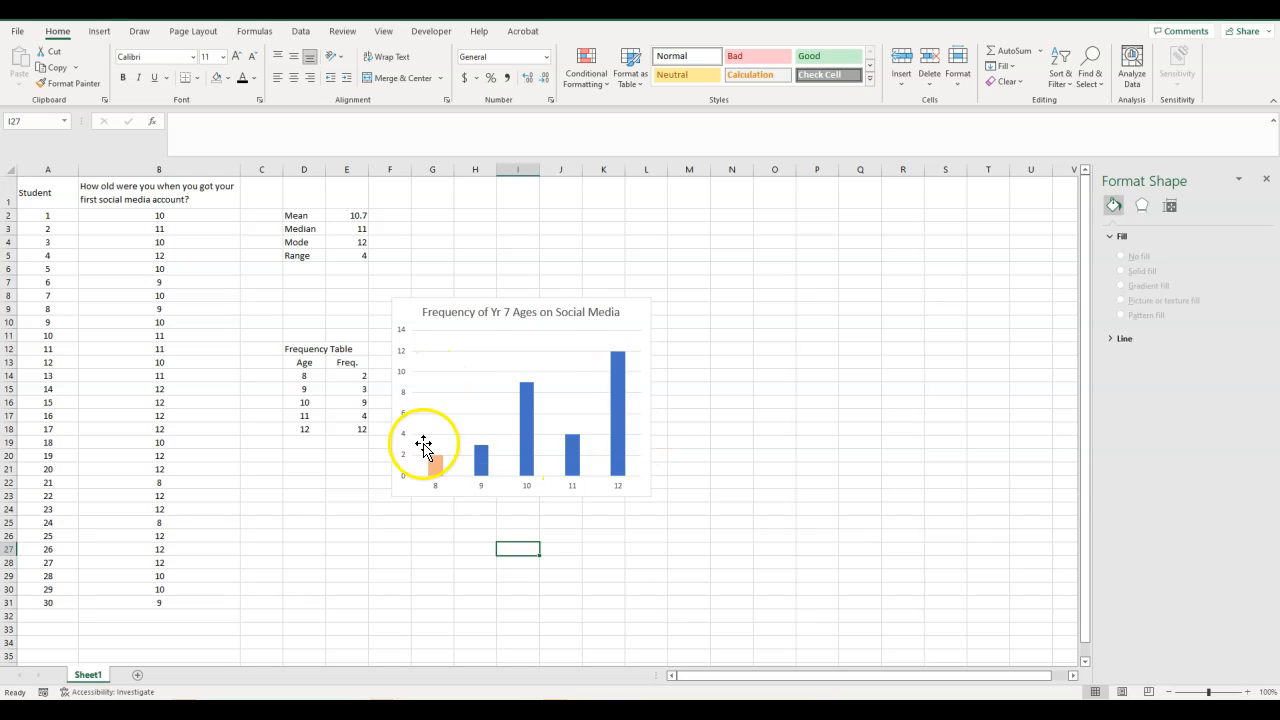
Set the ages of students 1 to 6 in B2:B7 to 10 to test the linked frequency table and chart.
click(355, 376)
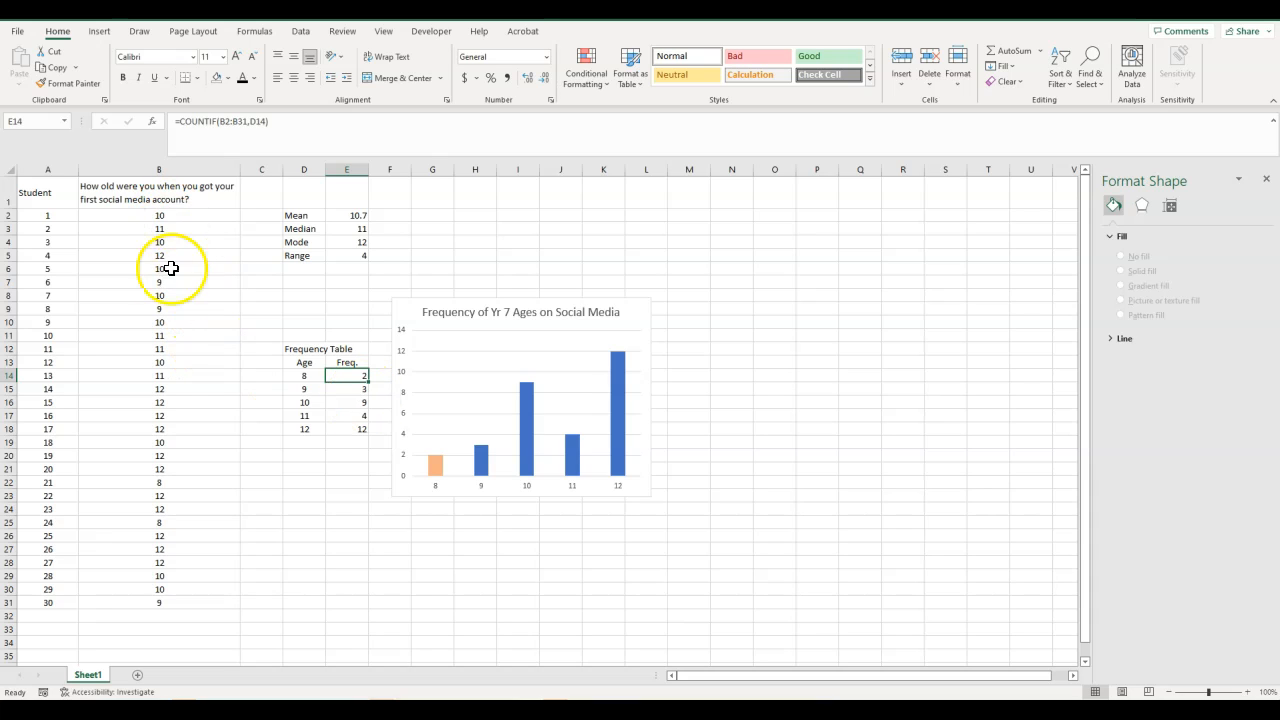
click(162, 214)
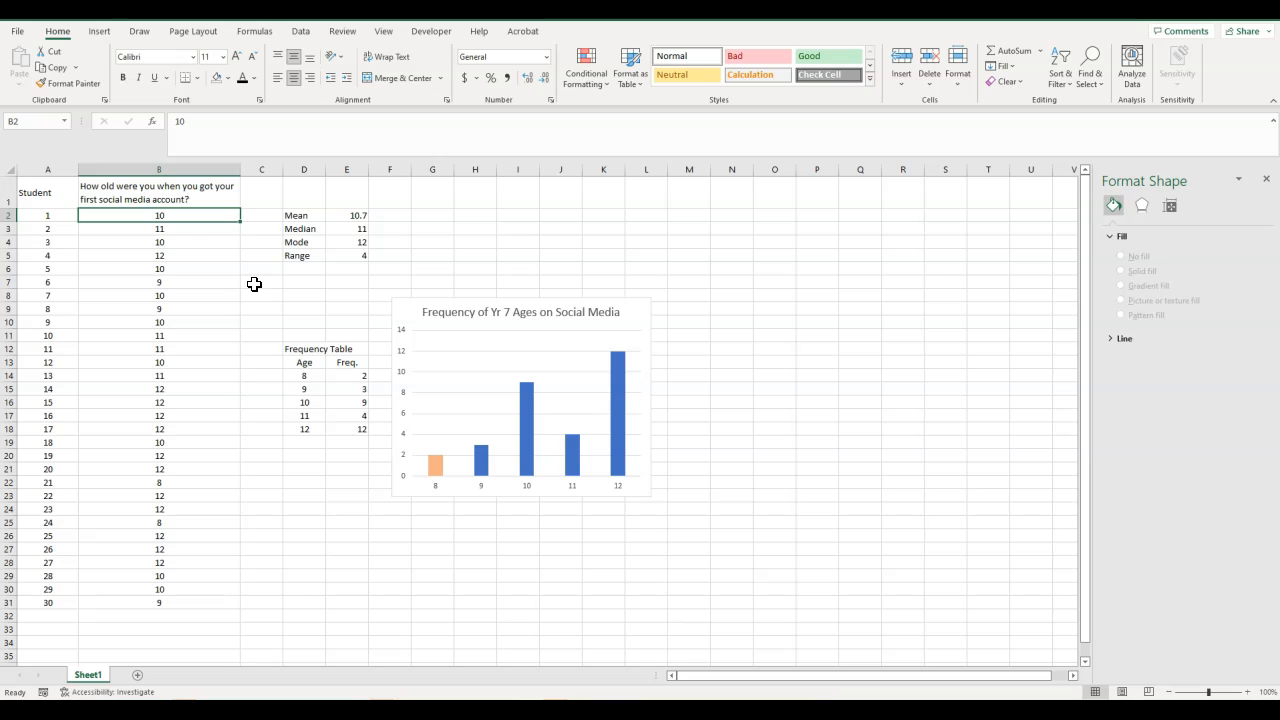
text(10)
key(Return)
text(10)
key(Return)
text(10)
key(Return)
text(10)
key(Return)
key(Return)
text(10)
key(Return)
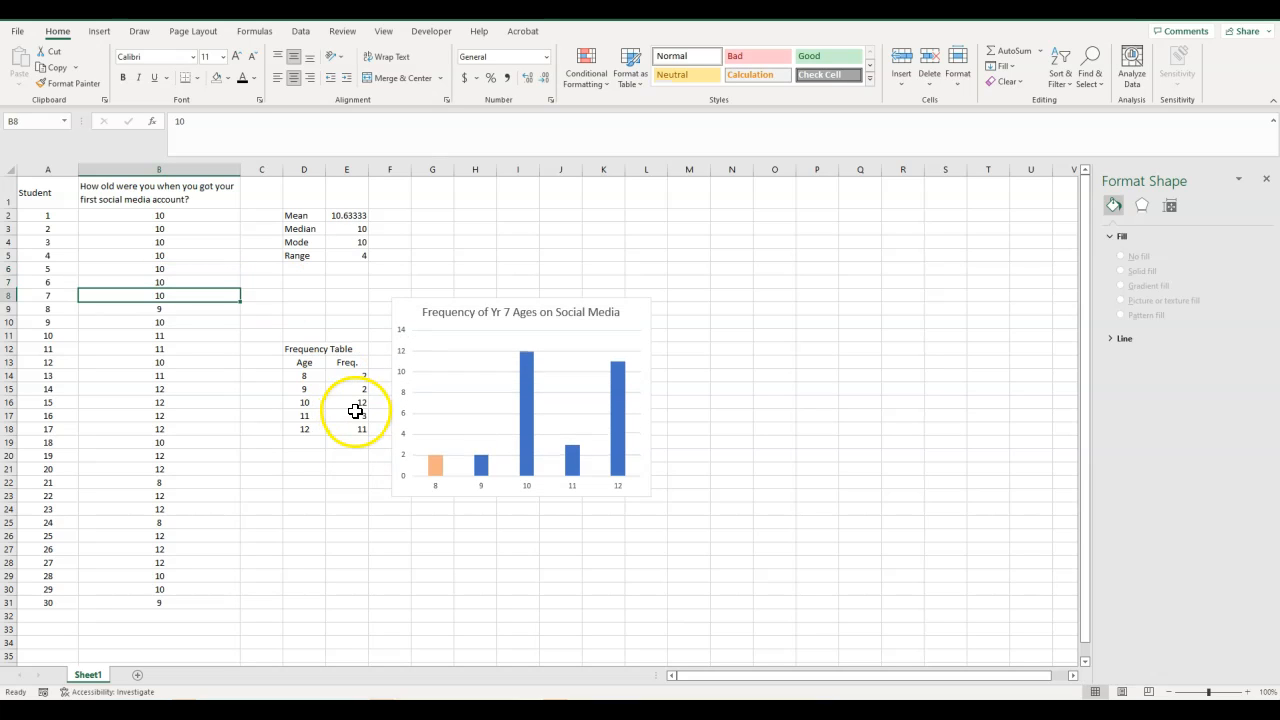
Set student 8's age in cell B9 to 10.
click(355, 411)
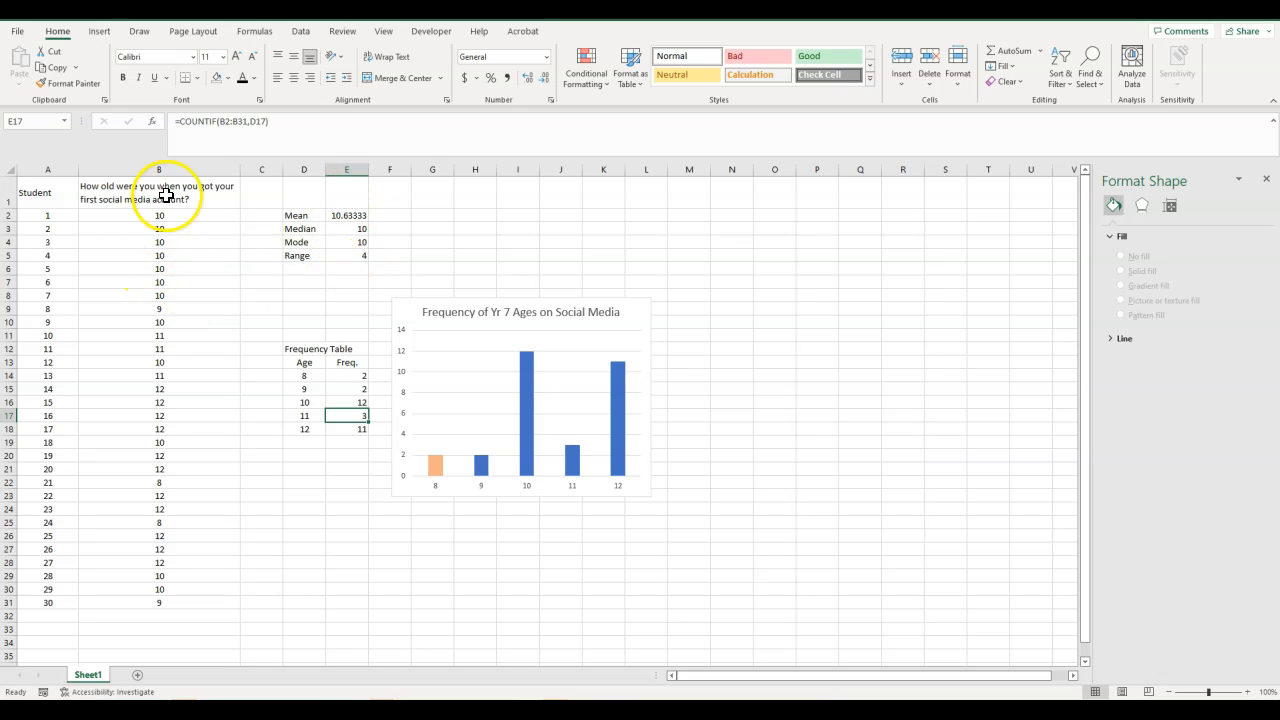
click(160, 308)
text(10)
key(Return)
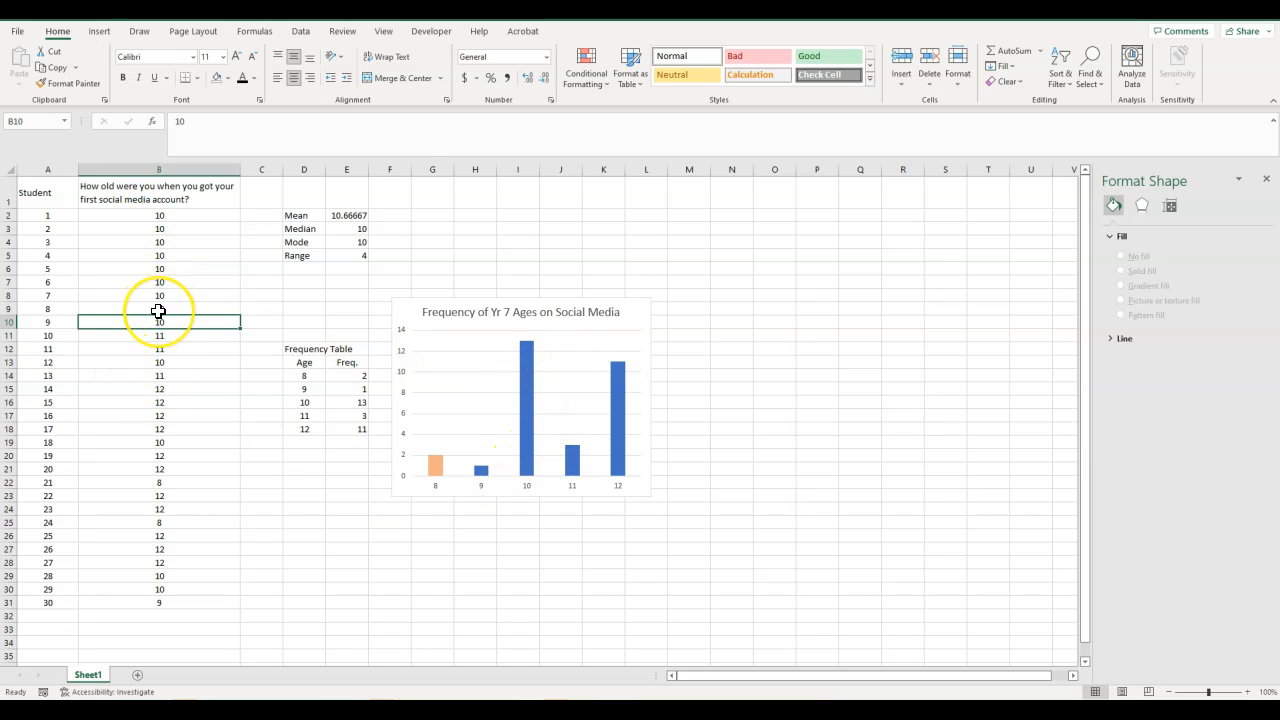
Undo all the test changes to the student ages in column B.
key(ctrl+z)
key(ctrl+z)
key(ctrl+z)
key(ctrl+z)
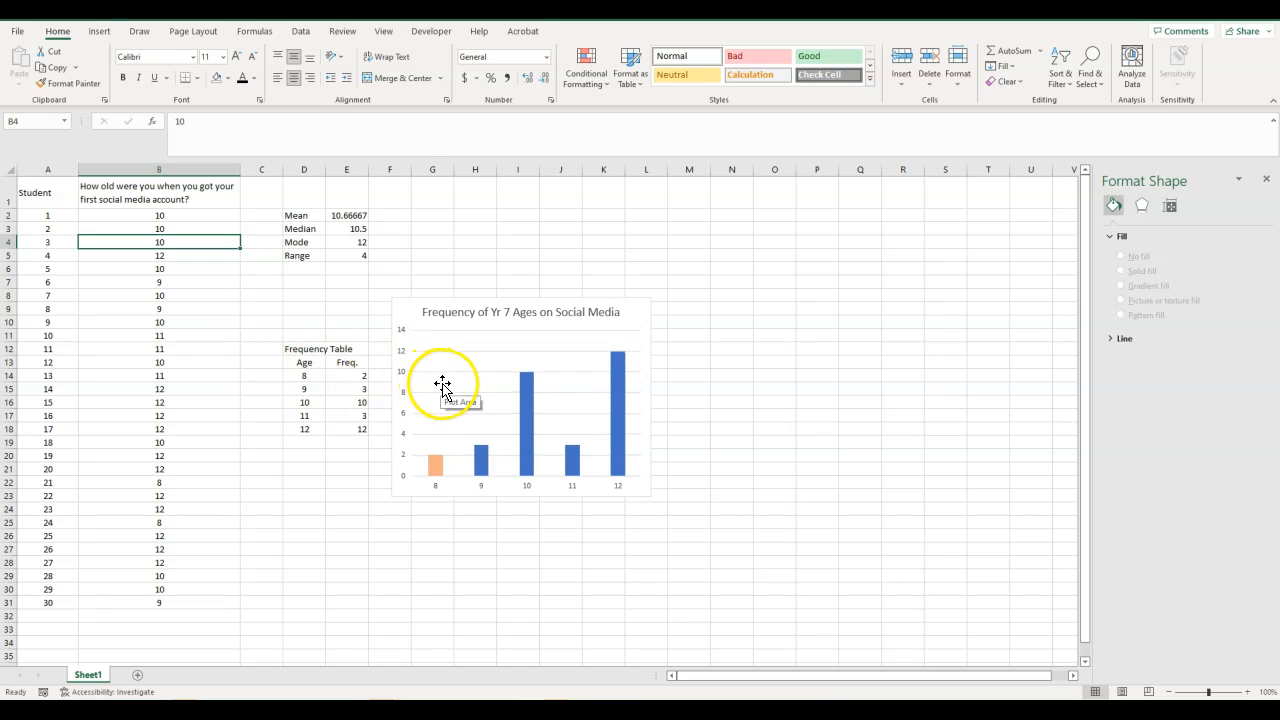
key(ctrl+z)
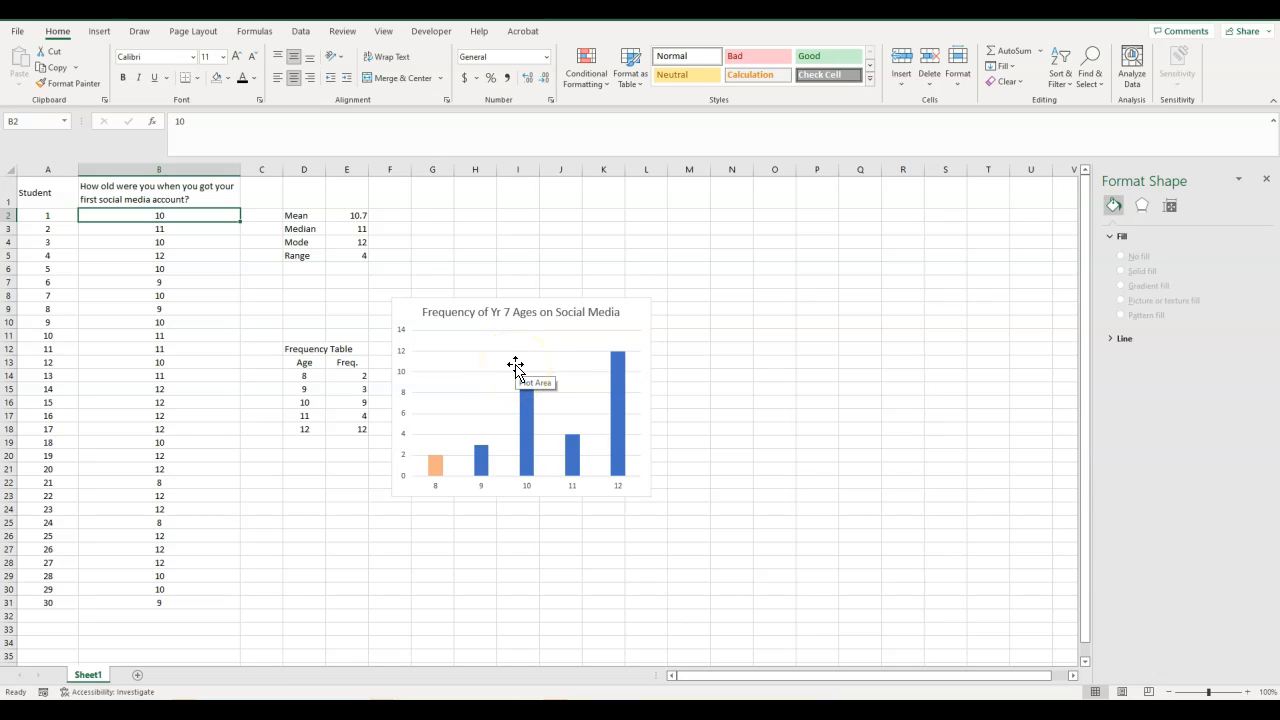
Insert a 2-D pie chart from the frequency table's Age and Freq. columns, including their headers, in D13:E18.
drag(305, 375, 352, 429)
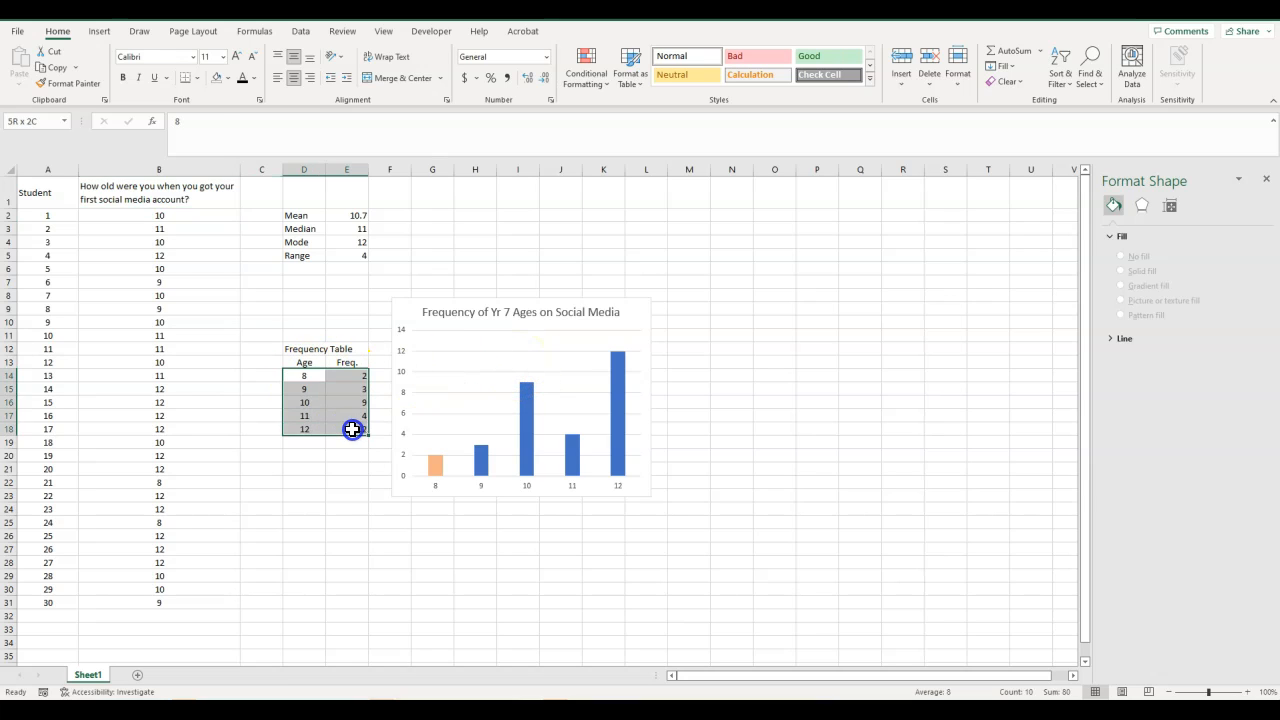
drag(290, 361, 336, 428)
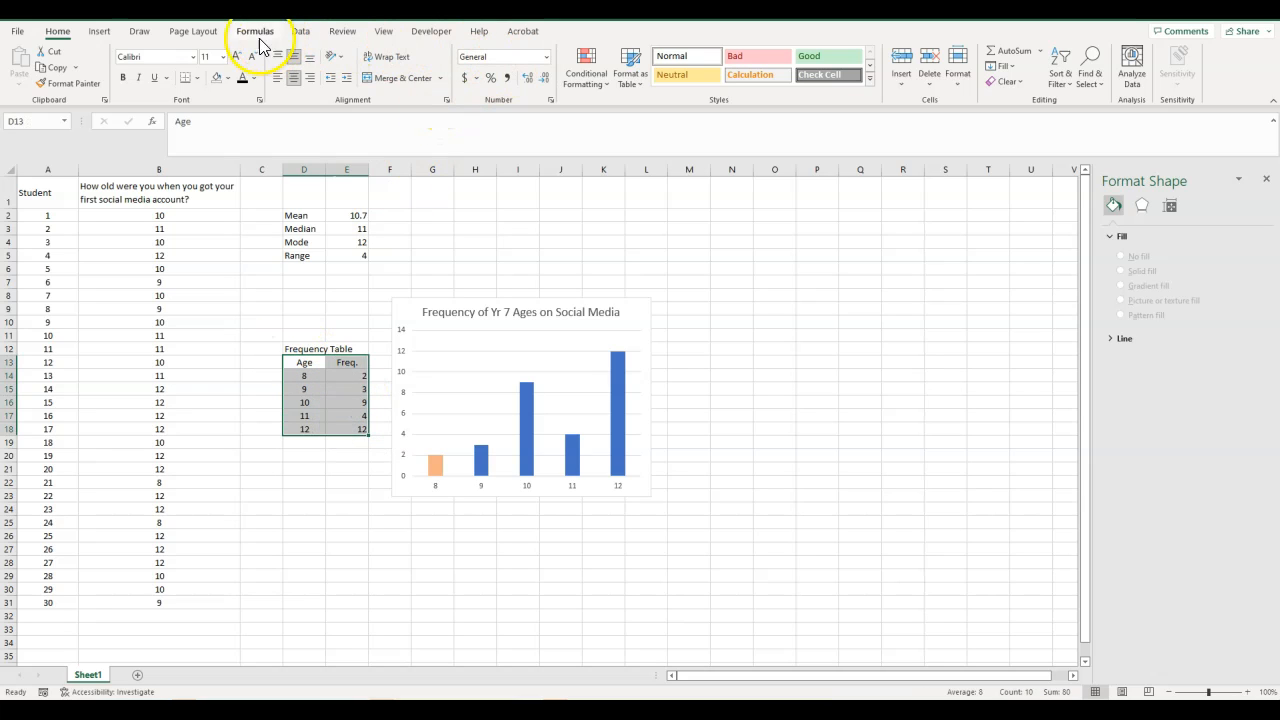
click(112, 34)
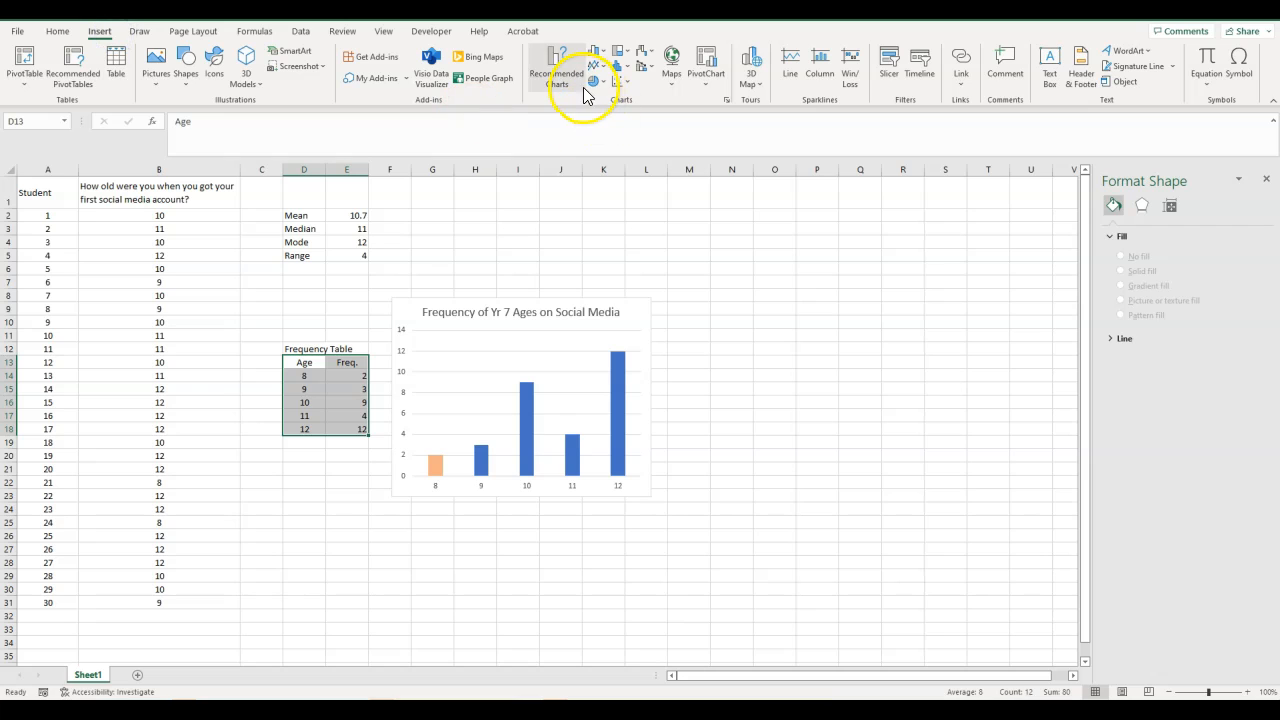
click(600, 87)
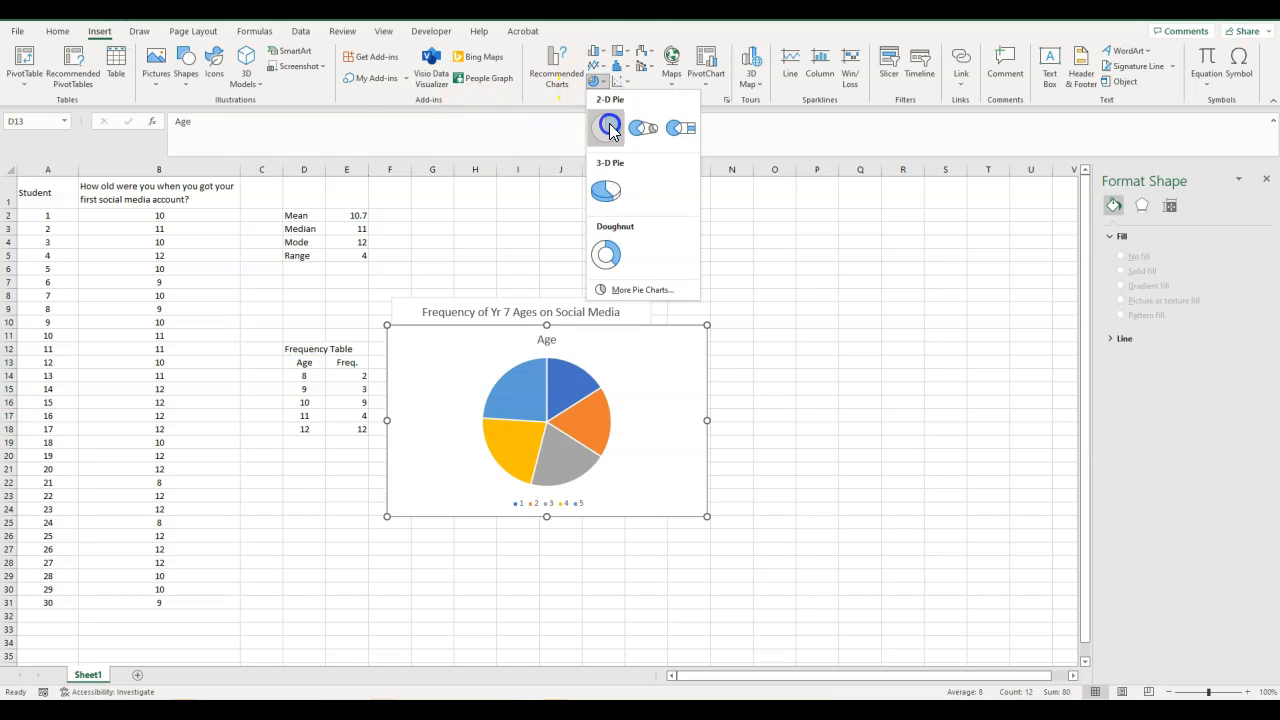
click(605, 124)
Move the pie chart beside the column chart so it spans about columns M to T.
drag(609, 346, 902, 287)
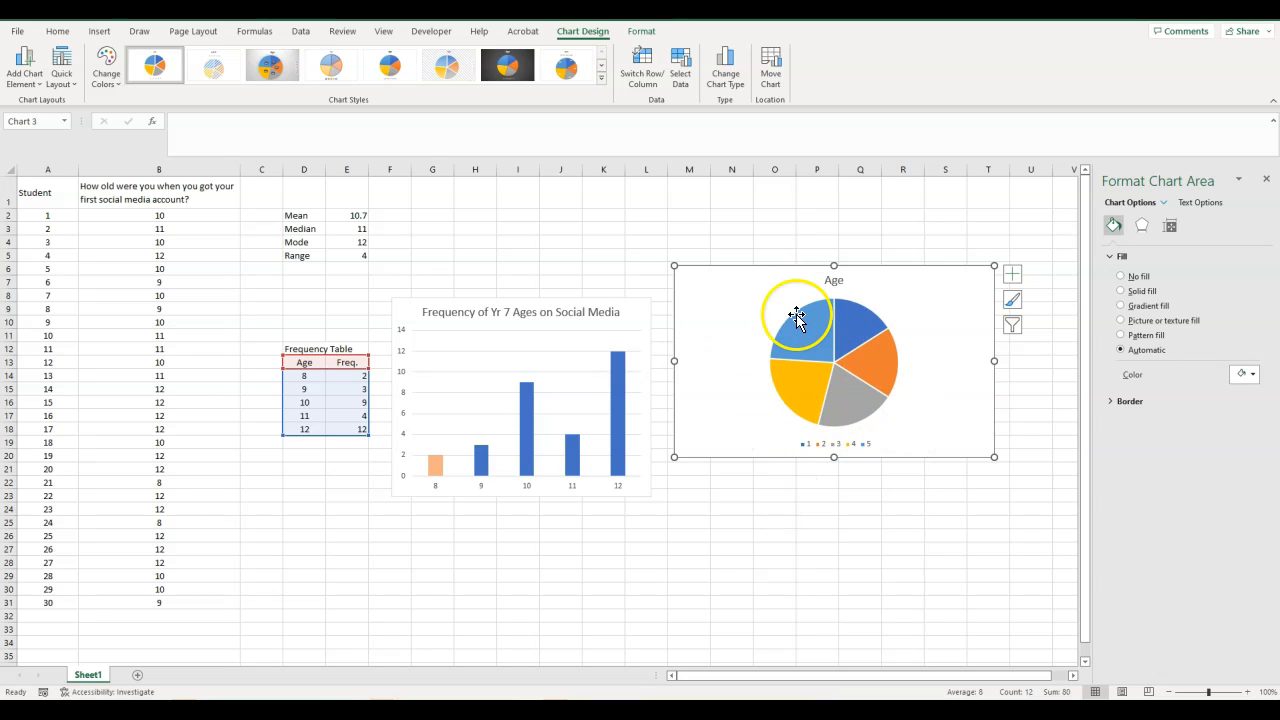
click(812, 444)
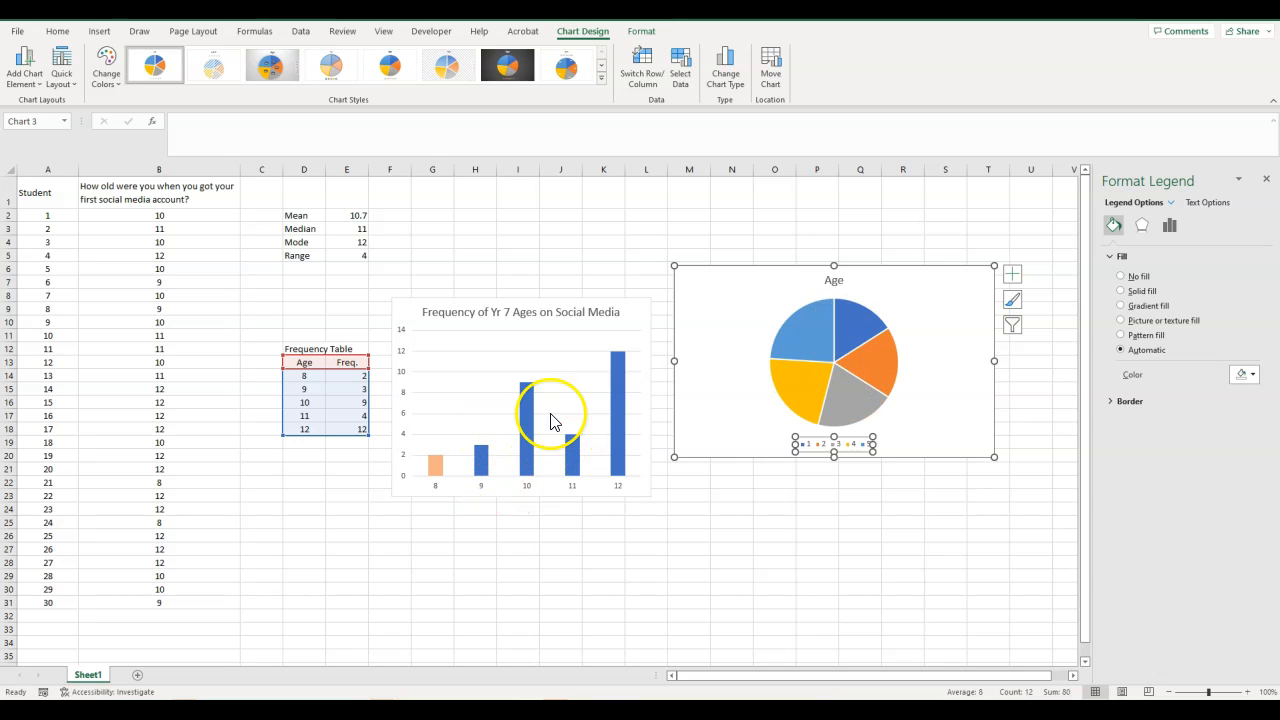
drag(751, 354, 744, 394)
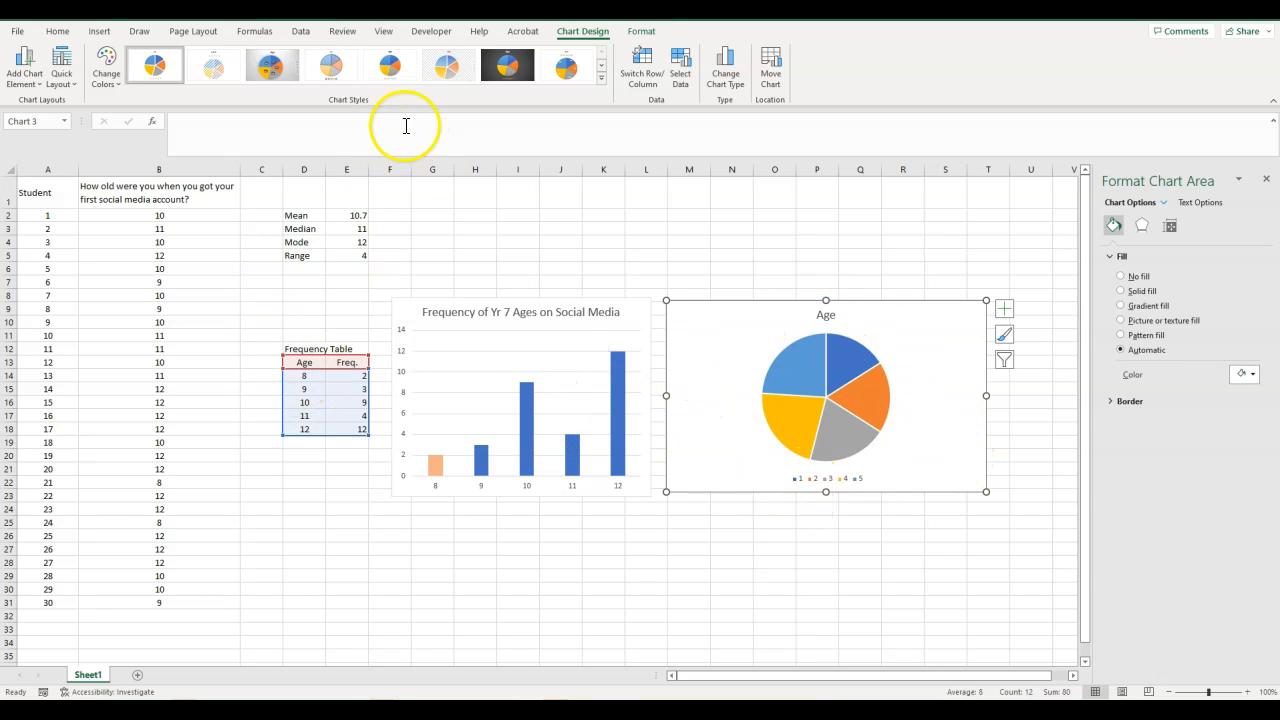
Change the pie chart to the recommended Clustered Bar type.
click(99, 31)
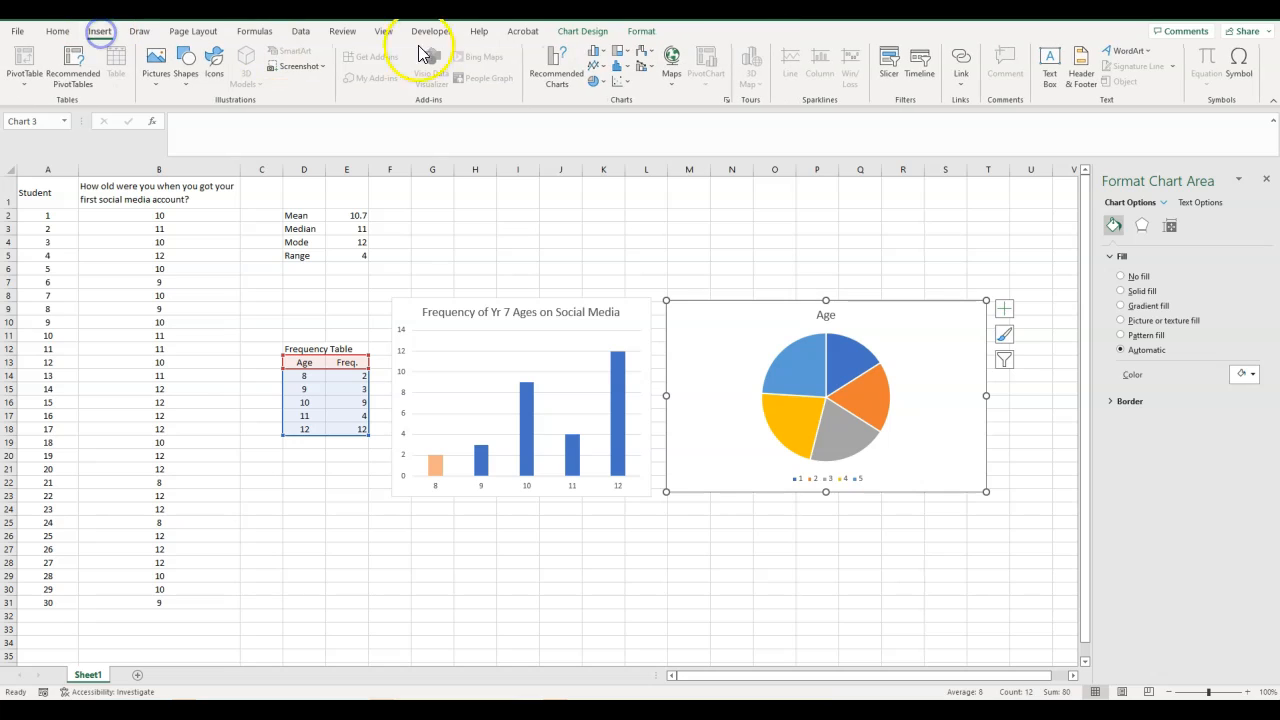
click(574, 86)
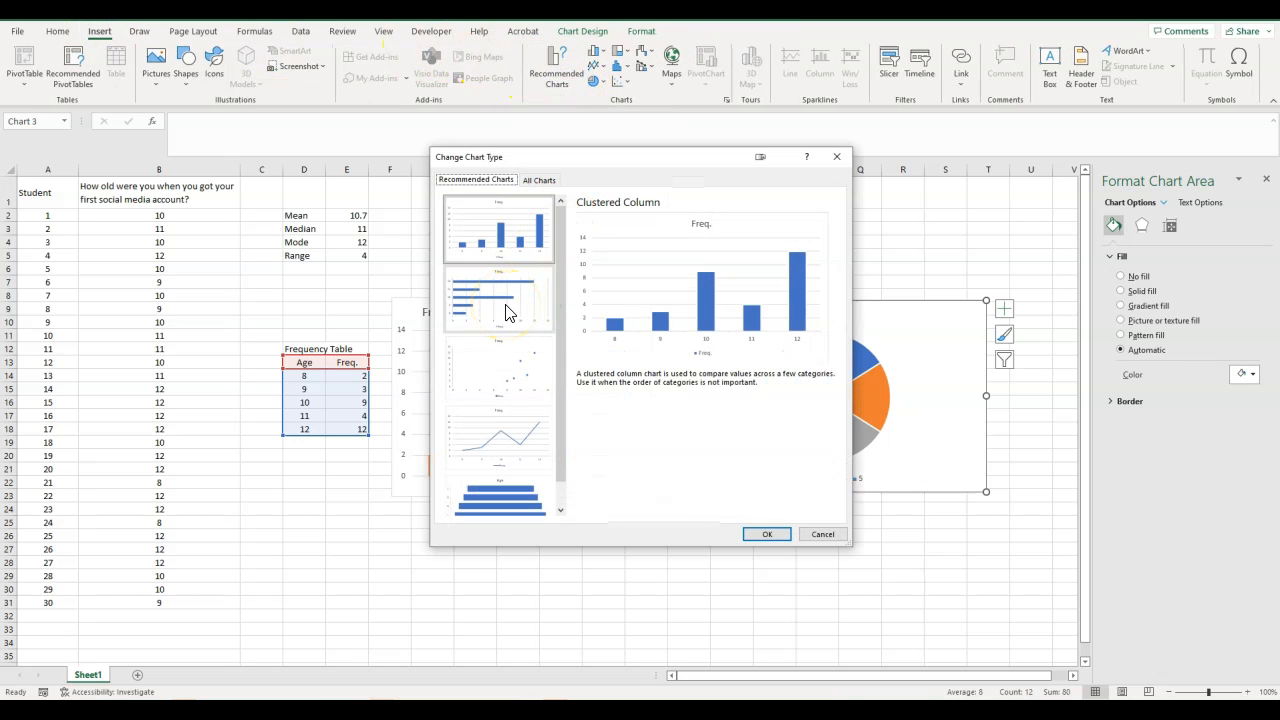
click(506, 313)
double_click(508, 314)
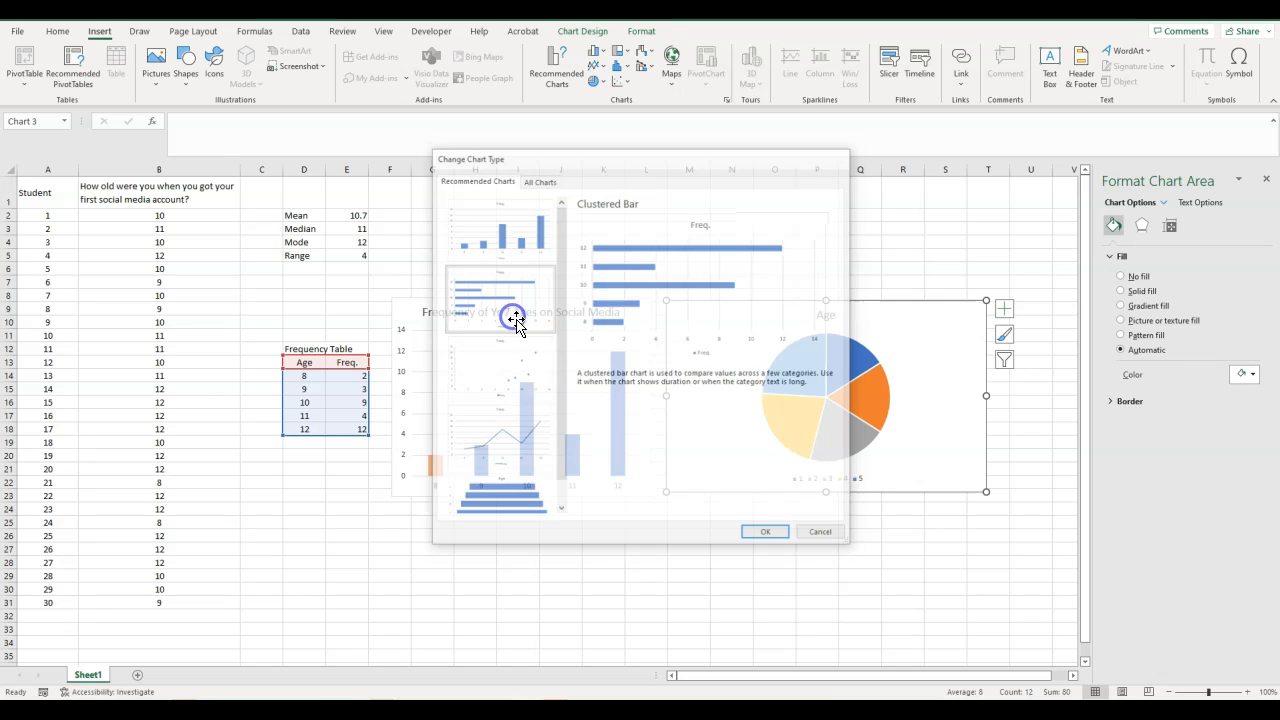
Move the clustered bar chart directly beneath the column chart and delete it.
drag(789, 306, 523, 503)
scroll(846, 346, down, 3)
scroll(820, 363, up, 2)
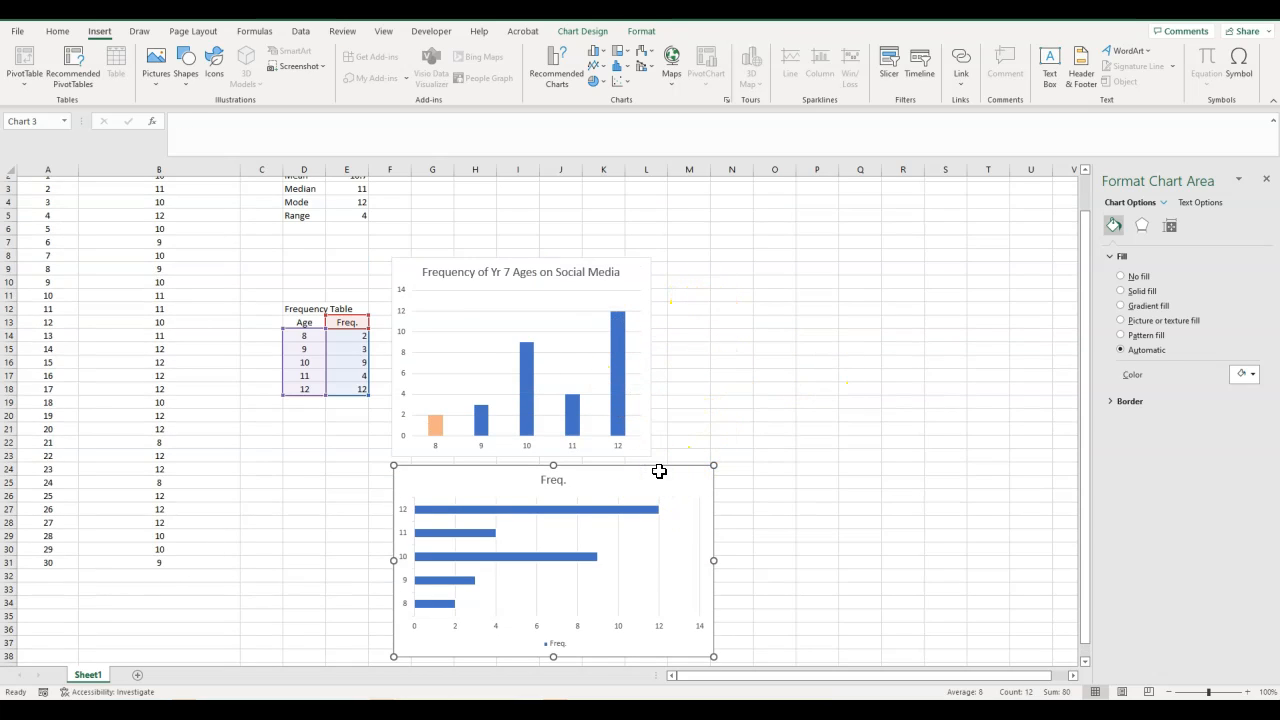
key(Delete)
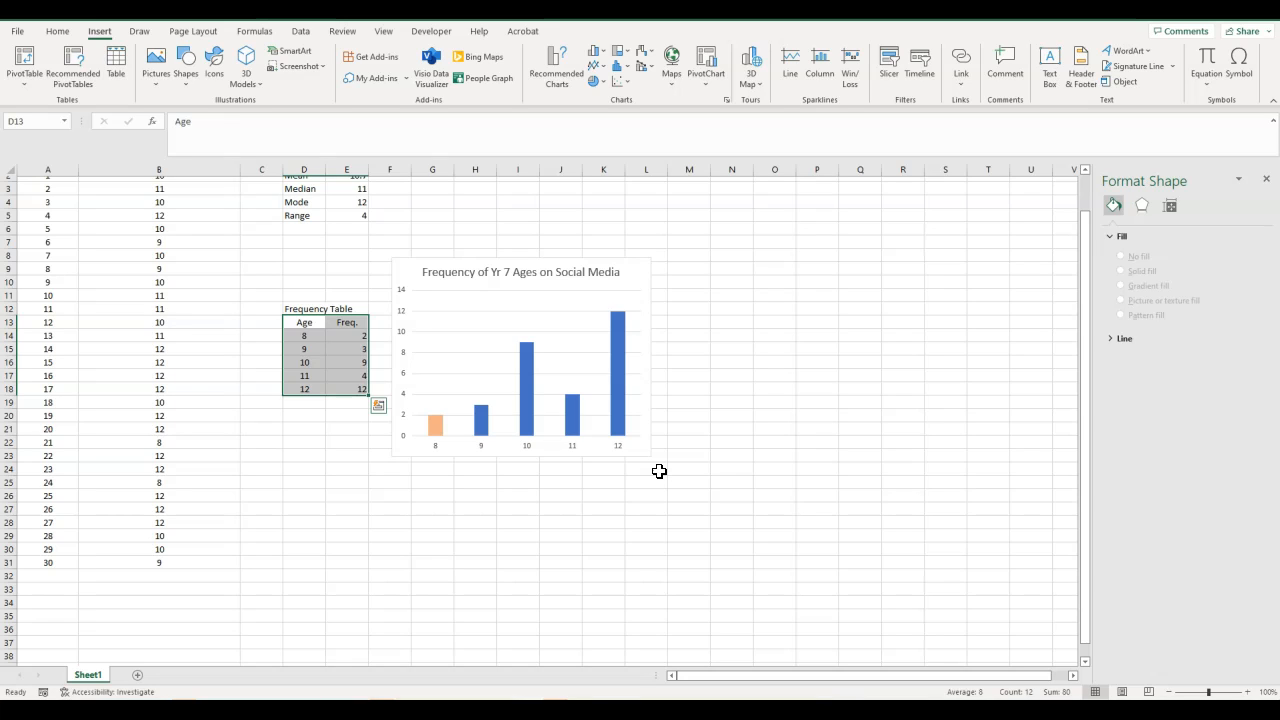